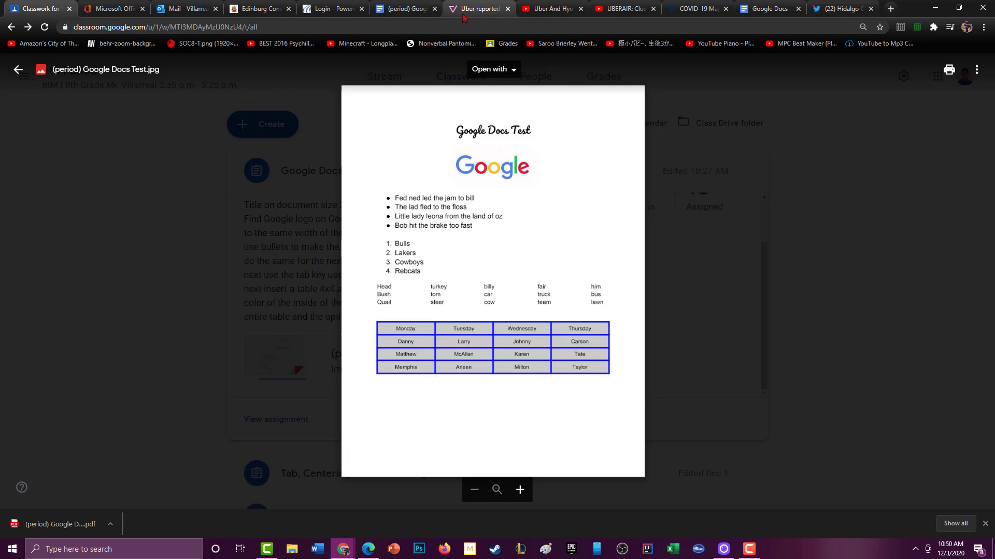
Place the Google Docs home page in its own window beside the Classroom window showing the "(period) Google Docs Test.jpg" reference image
left_click(774, 5)
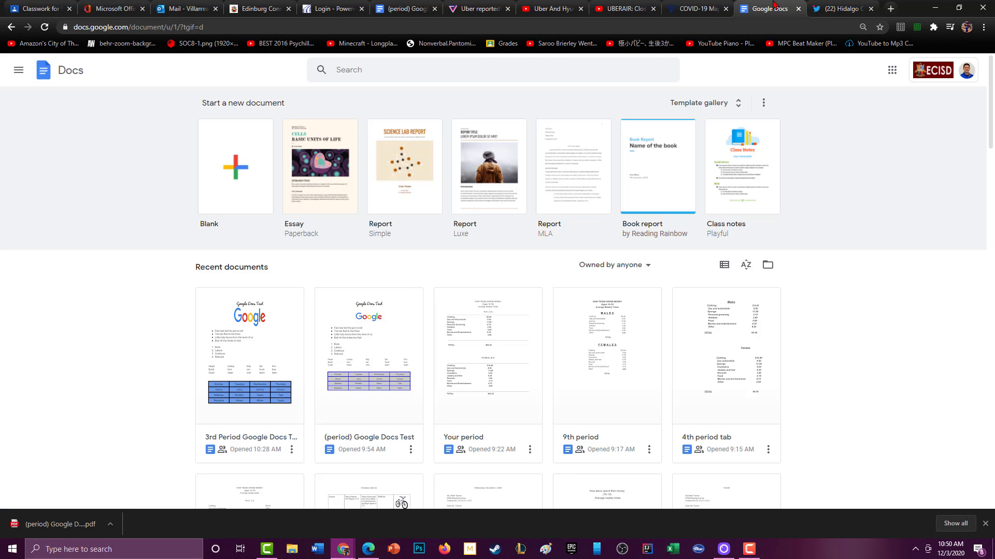
left_click_drag(833, 37, 993, 113)
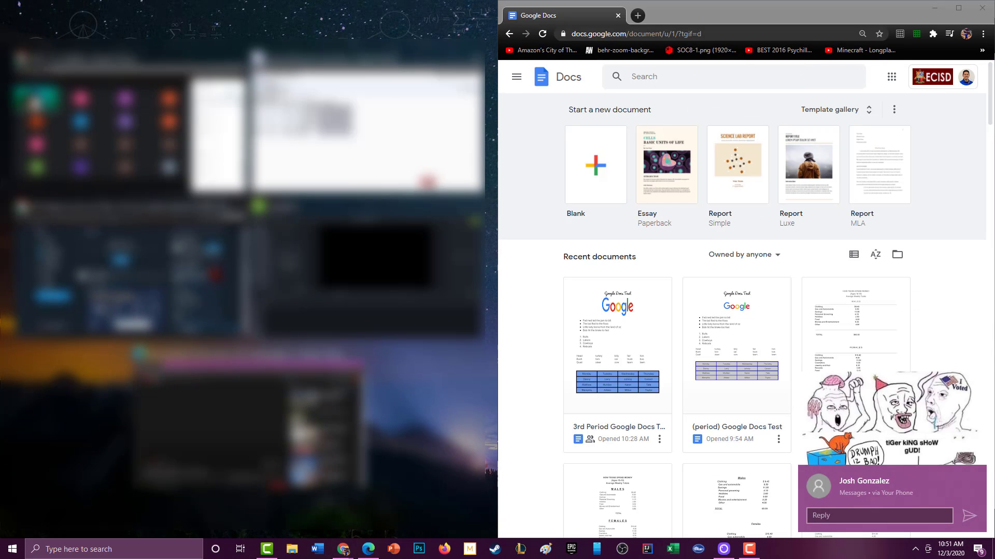
left_click(124, 264)
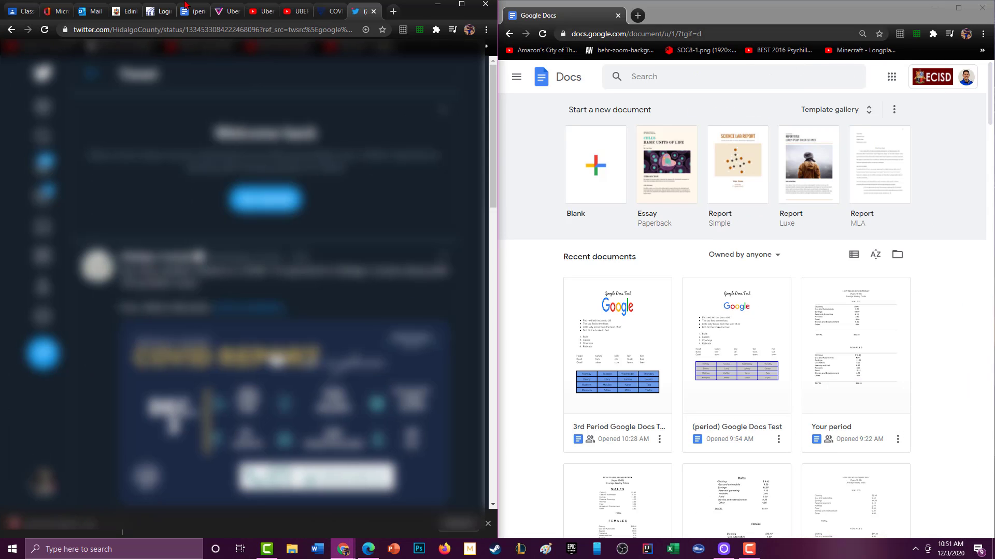
left_click(31, 13)
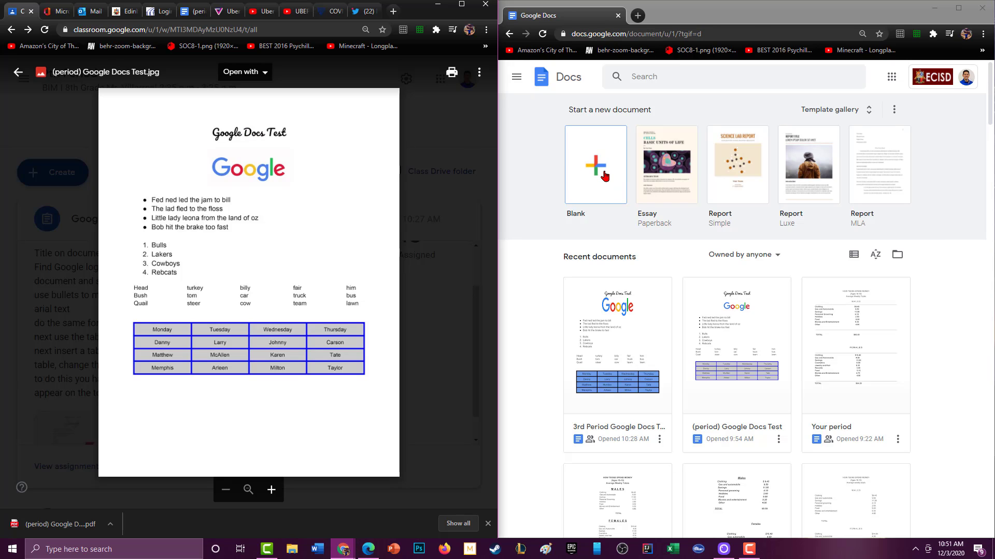
Create a blank document and enlarge the reference image in the Classroom window
left_click(604, 176)
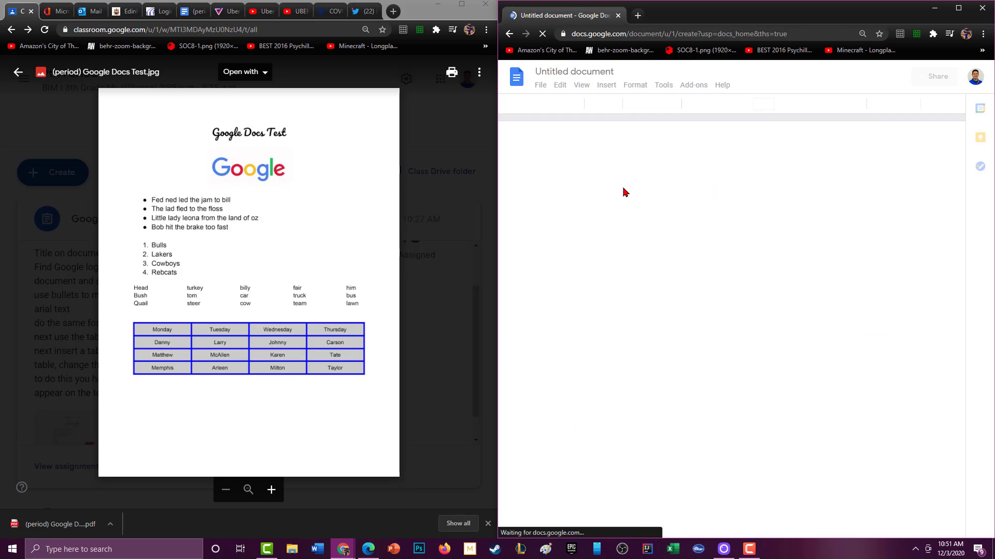
left_click(280, 484)
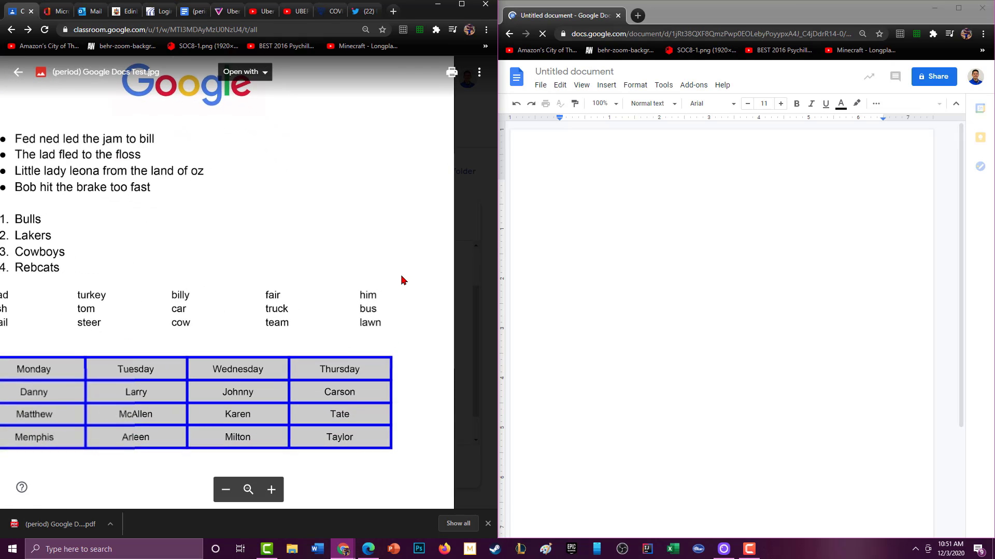
scroll(396, 285, "down", 3)
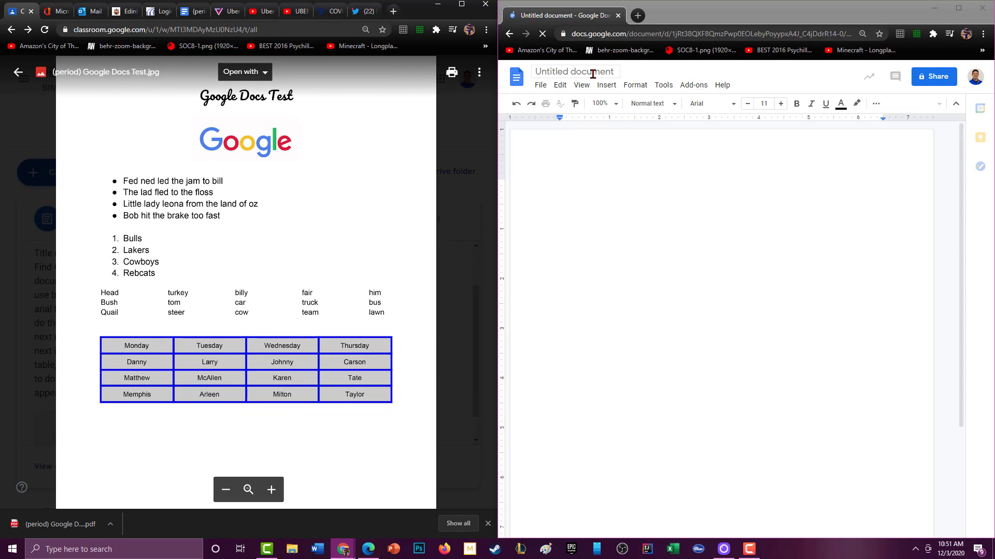
Rename the untitled document as "4th Period Google Docs Test"
left_click(592, 74)
left_click(614, 73)
left_click(610, 73)
double_click(610, 73)
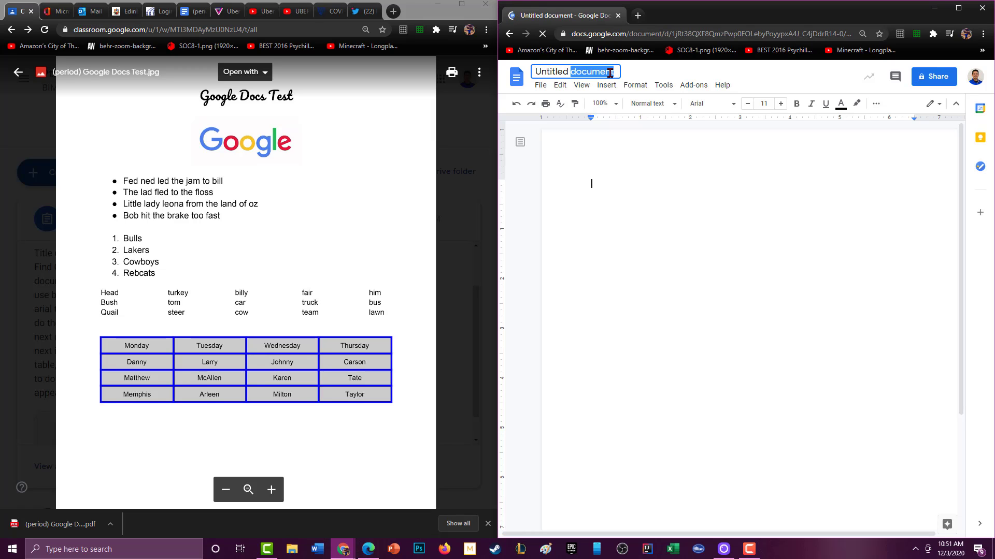
left_click(611, 73)
left_click_drag(617, 73, 528, 90)
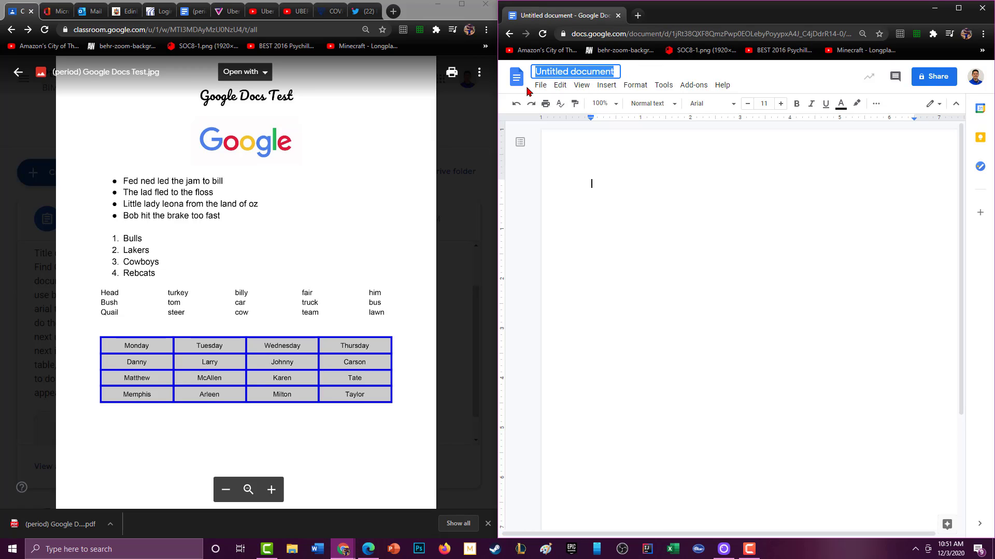
type("4th Period ")
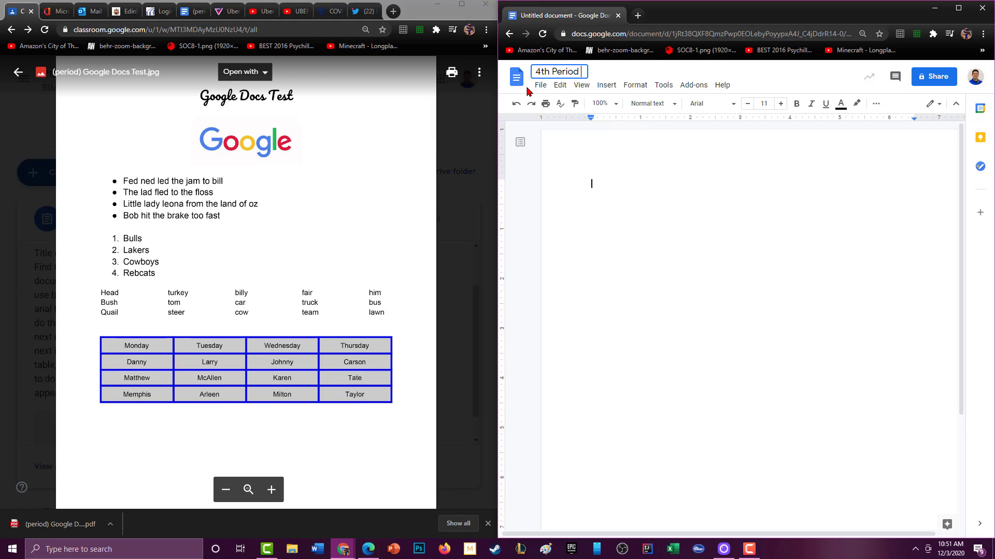
type("Google Docs Test")
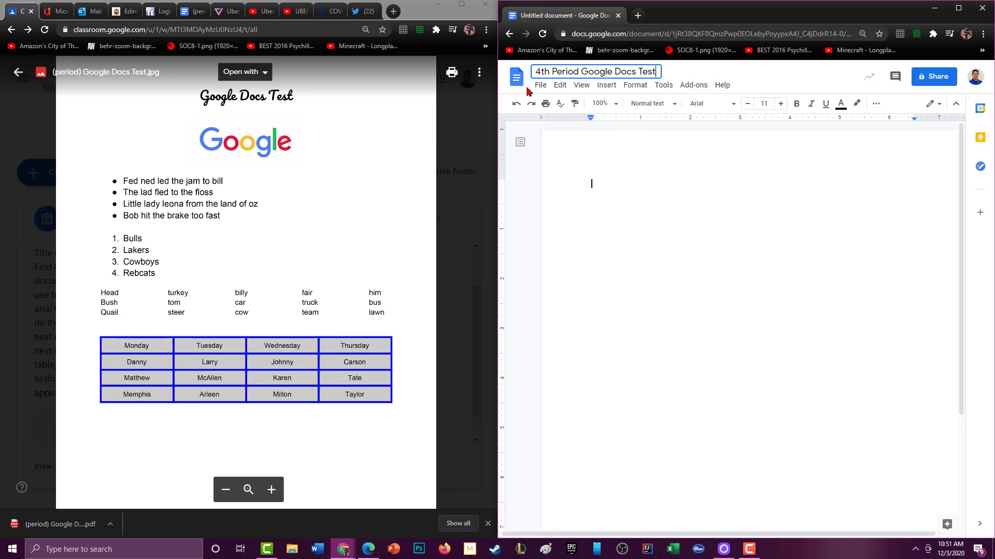
left_click_drag(551, 73, 655, 69)
Enter the title "Google Docs Test" on the first line of the document and center it
left_click(665, 202)
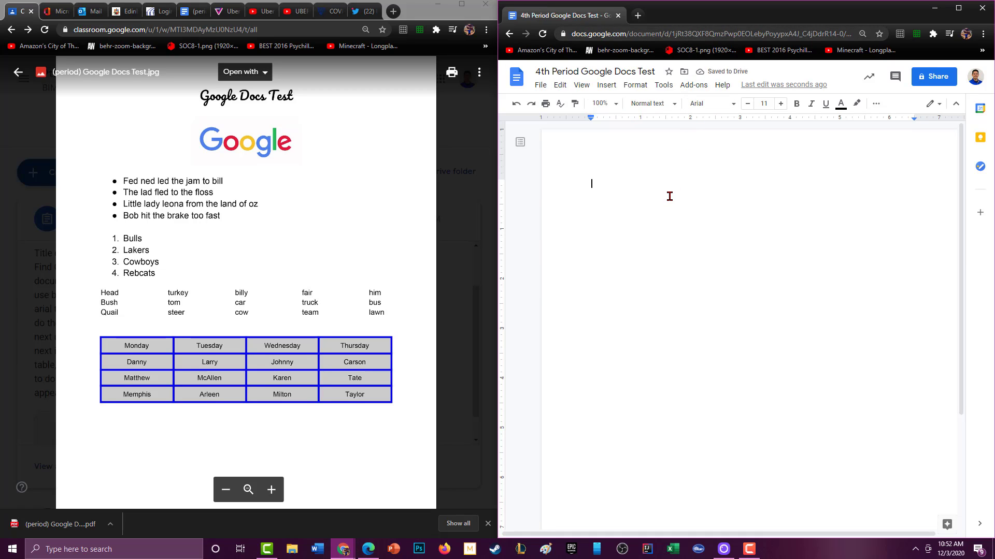
type("Google Docs Test")
left_click_drag(653, 185, 591, 191)
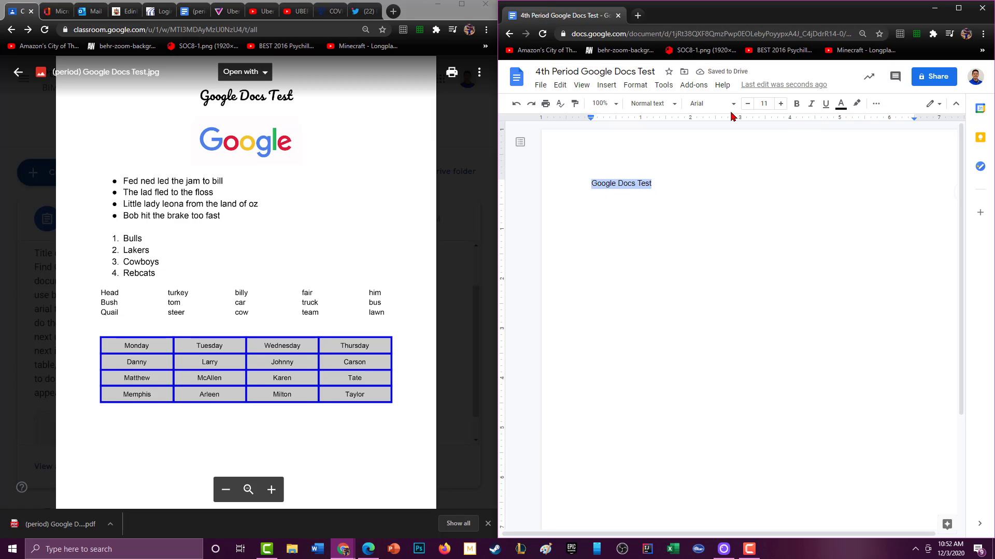
left_click(875, 103)
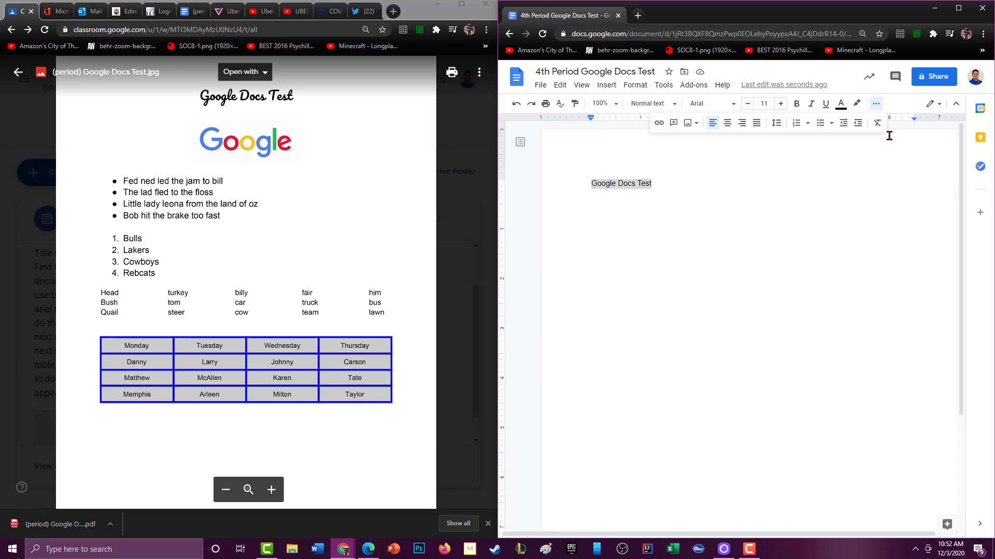
left_click(728, 123)
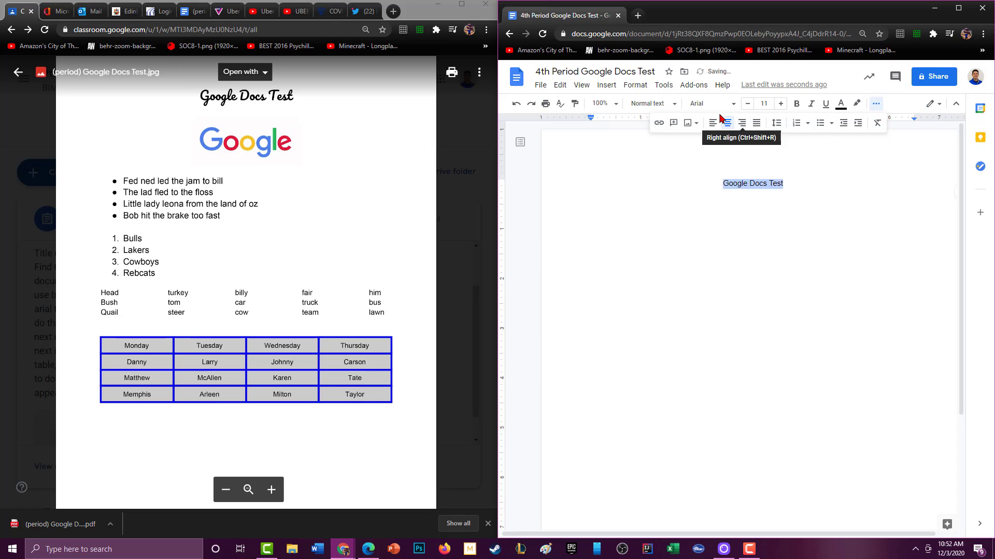
Increase the font size of the "Google Docs Test" title to 20
left_click(780, 103)
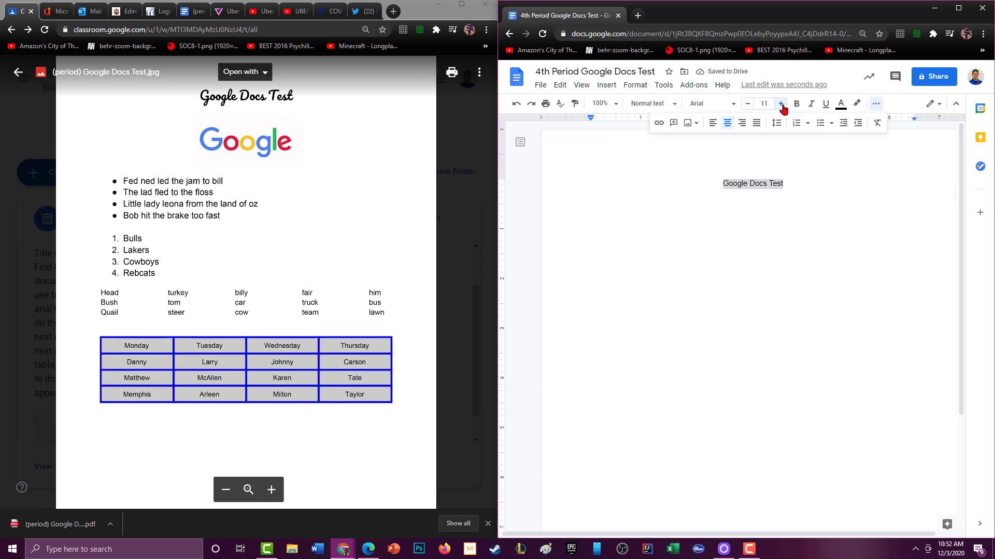
left_click(781, 104)
left_click(780, 103)
left_click(780, 104)
left_click(781, 104)
left_click(781, 104)
left_click(780, 103)
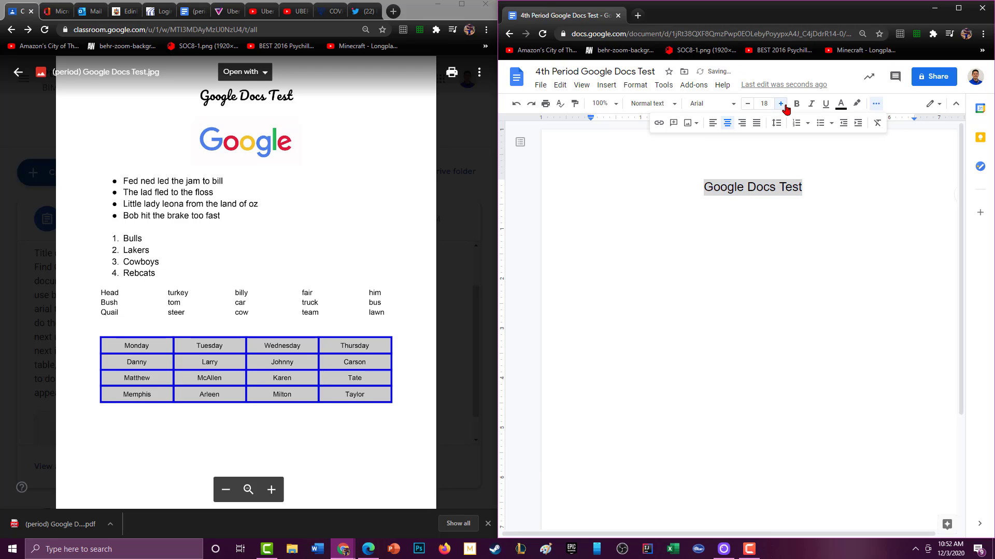
left_click(781, 104)
left_click(780, 104)
Change the title's font to Pacifico and start a new line below it
left_click(731, 104)
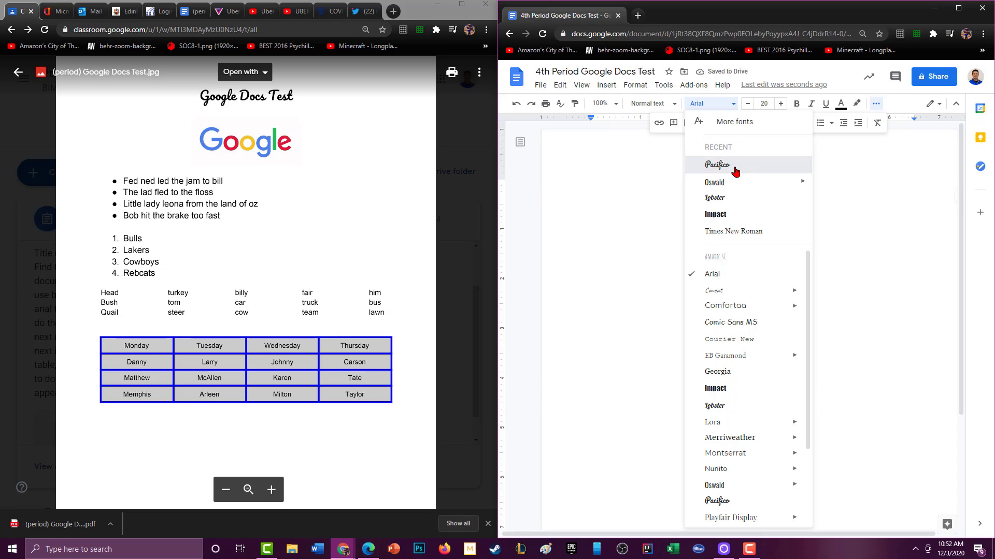
left_click(735, 171)
left_click(820, 194)
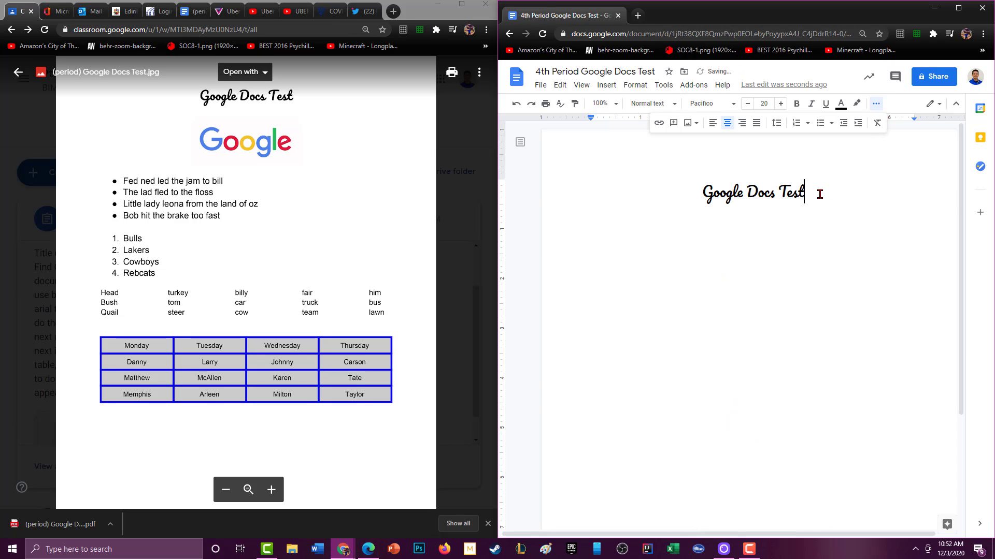
key("Return")
Search Google for "google logo" in a new browser tab
left_click(638, 15)
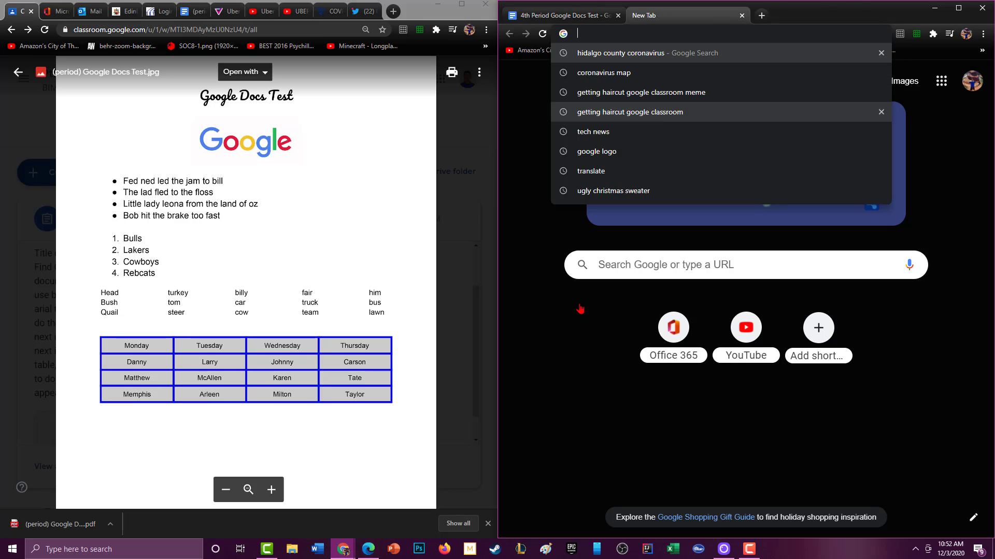
left_click(564, 412)
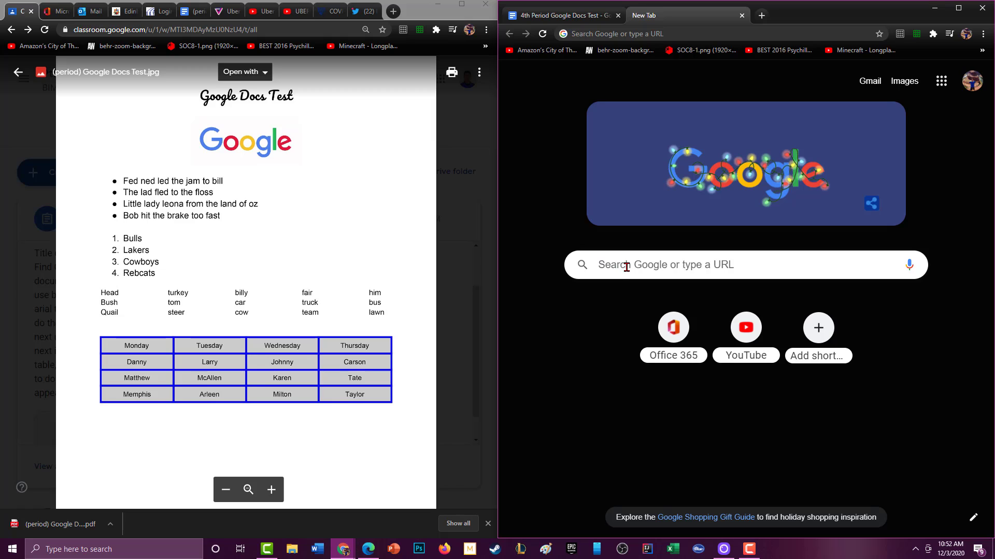
left_click(681, 259)
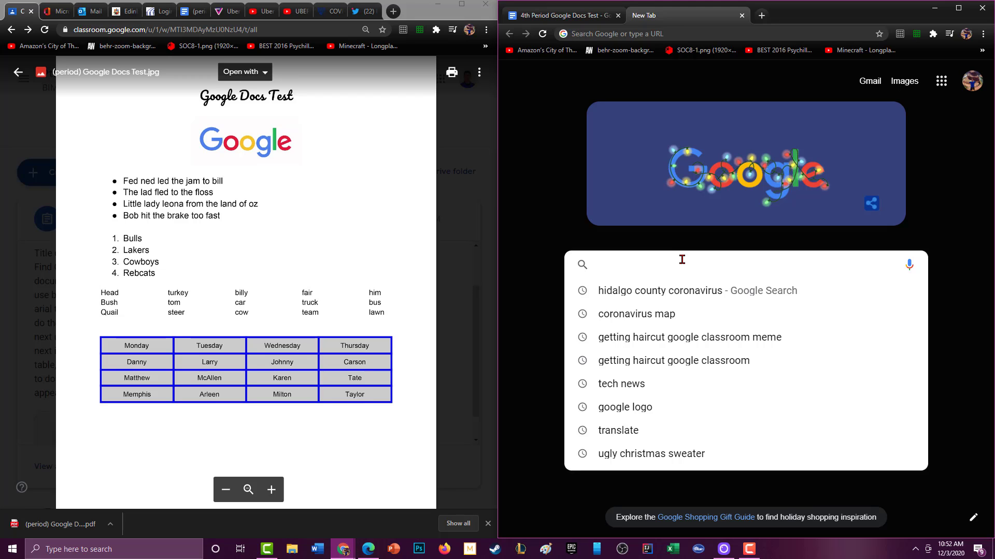
type("google logo")
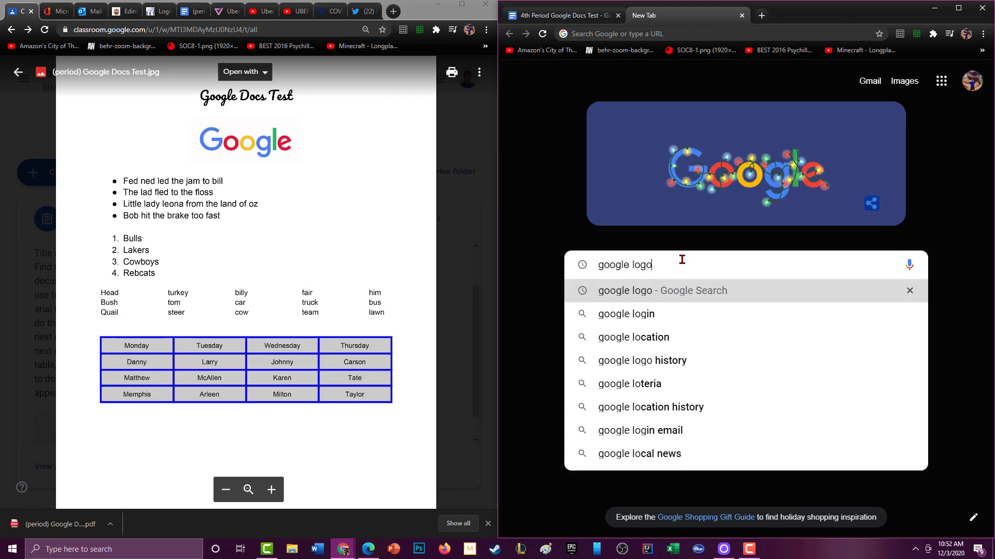
key("Return")
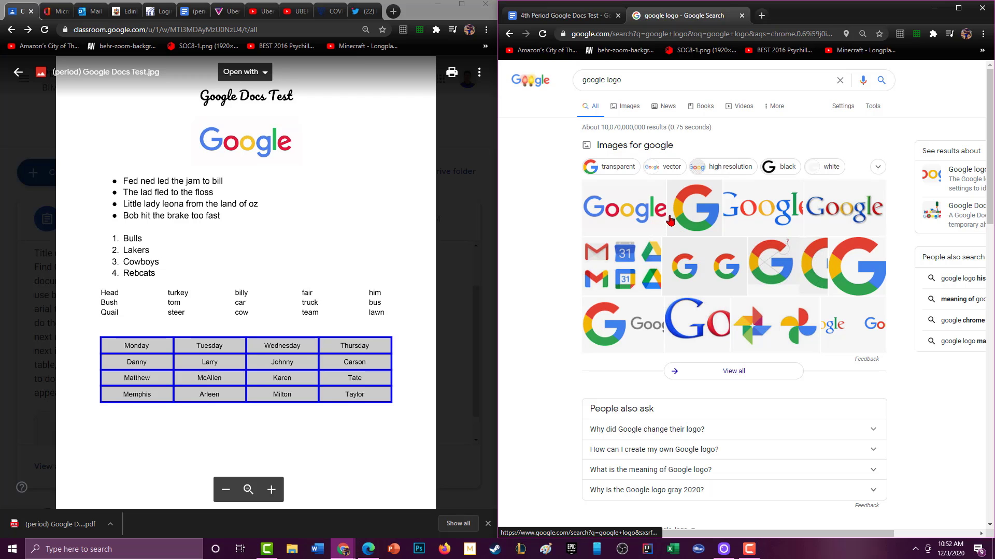
Open the "Google has a new logo - The Verge" image from the image results and copy it
left_click(646, 206)
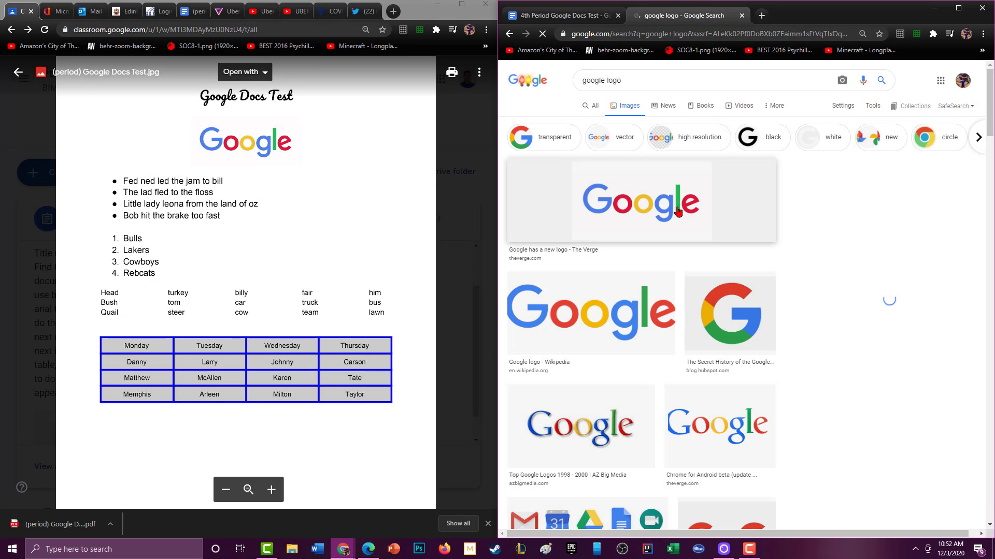
left_click(662, 208)
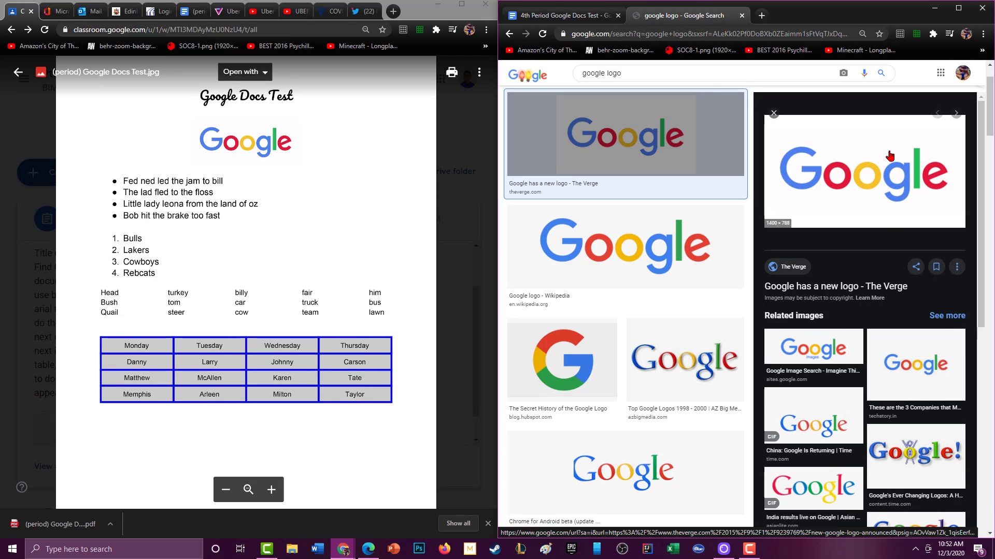
right_click(890, 155)
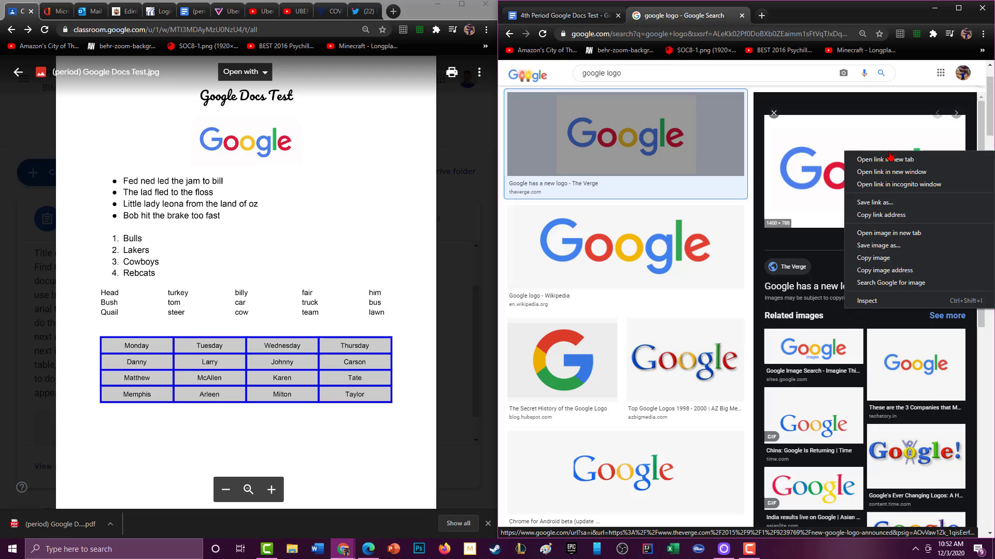
left_click(910, 259)
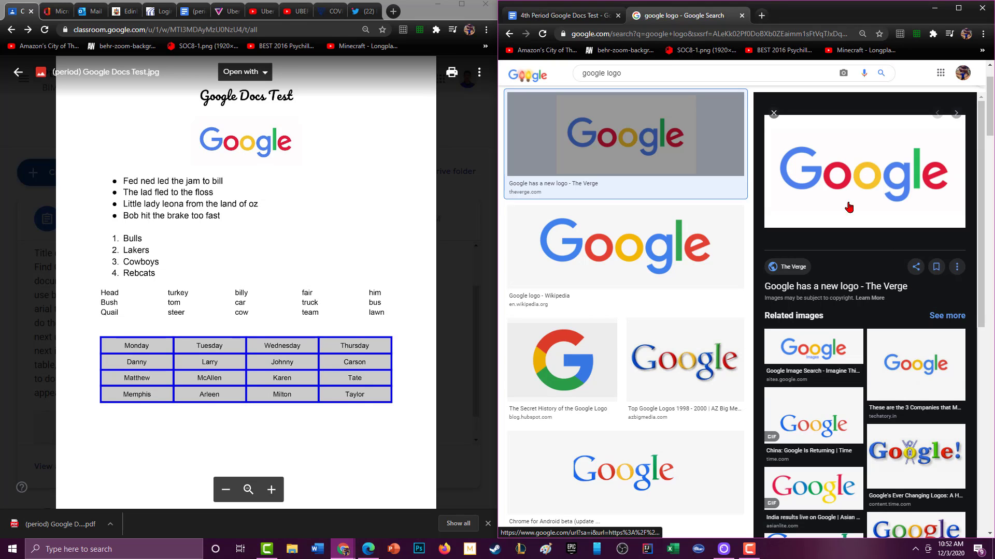
Return to the 4th Period Google Docs Test document and paste the copied logo on the line below the title
left_click(562, 15)
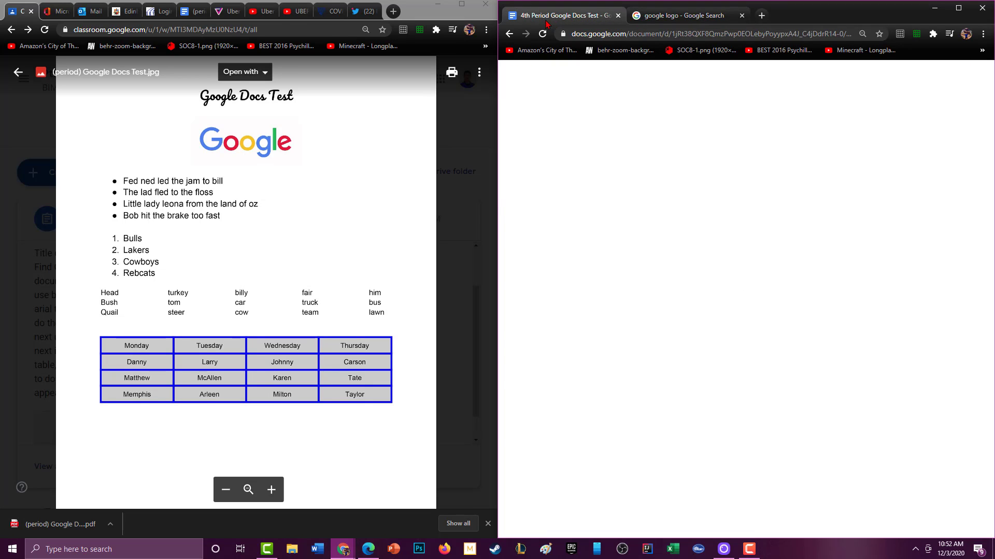
right_click(760, 245)
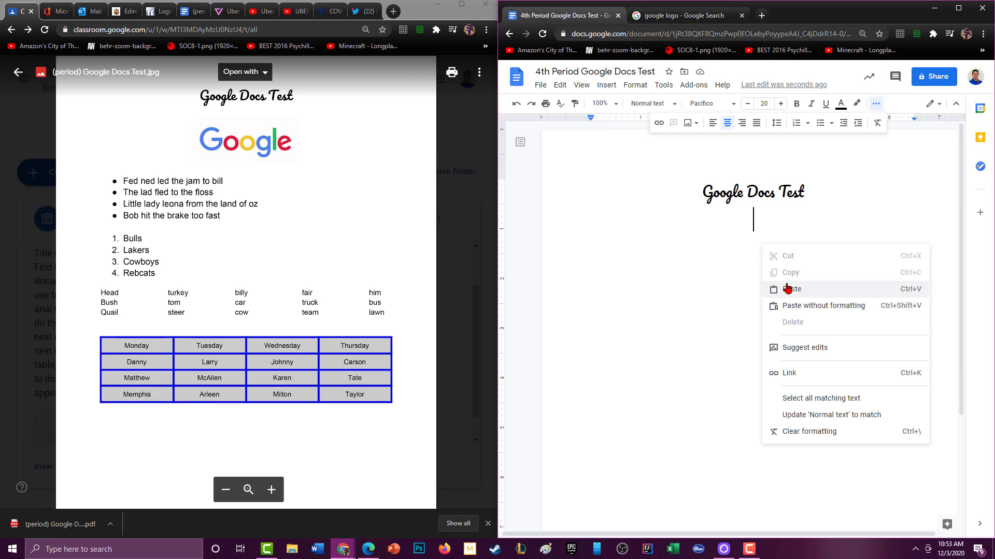
left_click(805, 290)
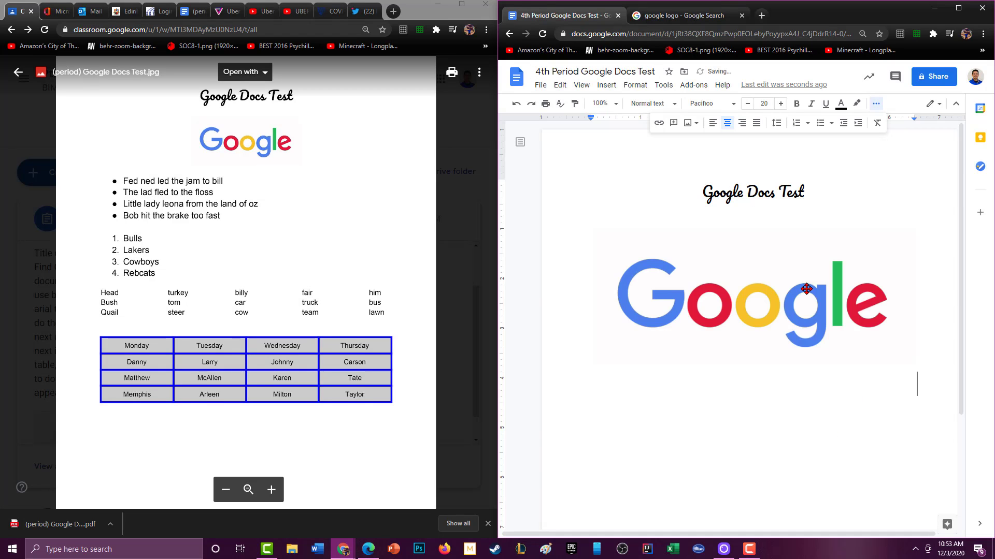
Shrink the pasted Google logo proportionally until its lettering is about as wide as the title above it
left_click(785, 298)
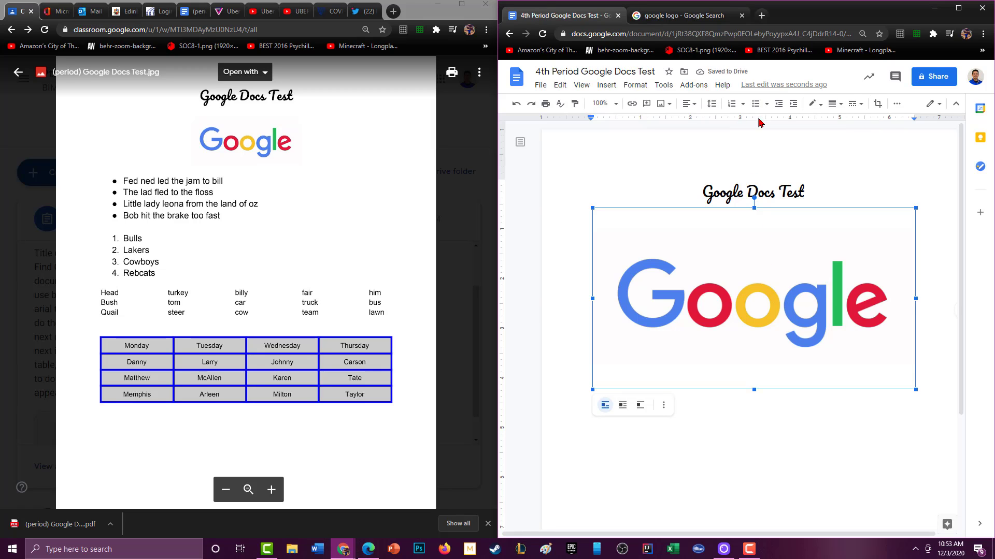
left_click(896, 105)
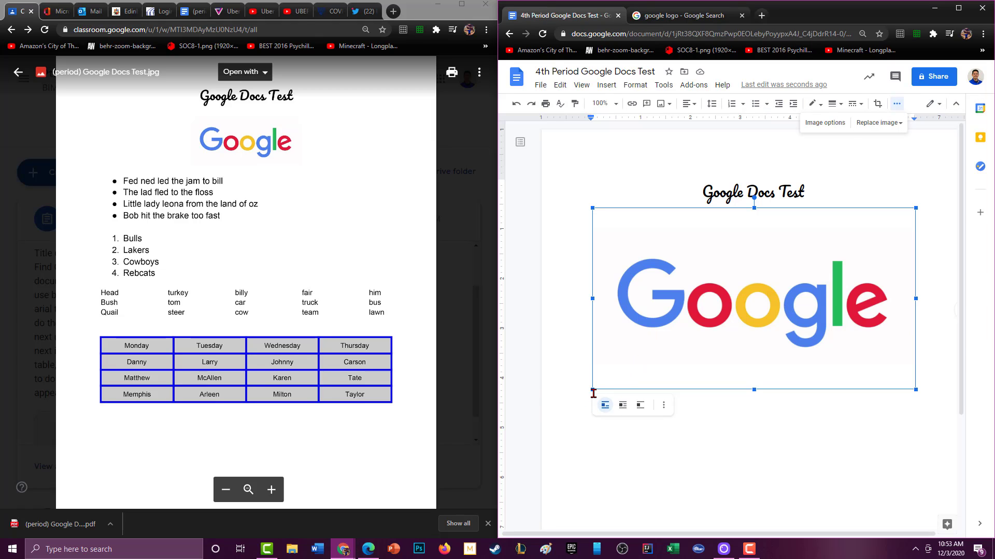
left_click_drag(594, 388, 644, 330)
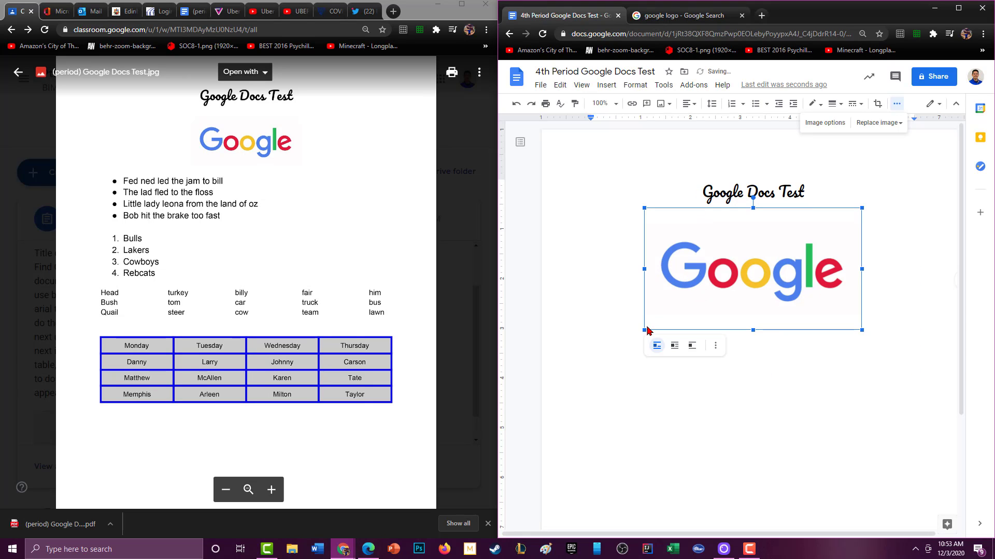
left_click_drag(641, 327, 705, 283)
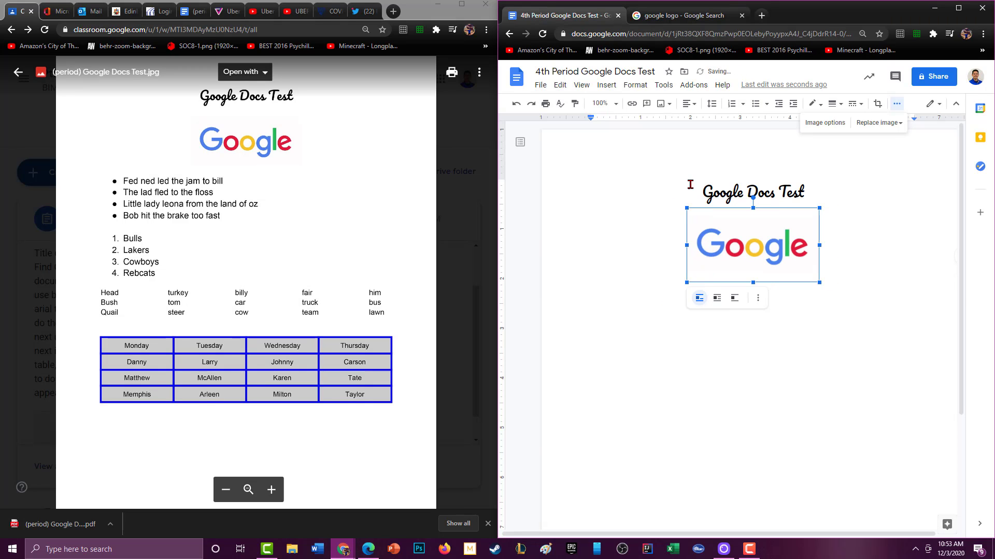
Shrink the Google logo slightly more and start a left-aligned line below it
left_click_drag(687, 282, 693, 280)
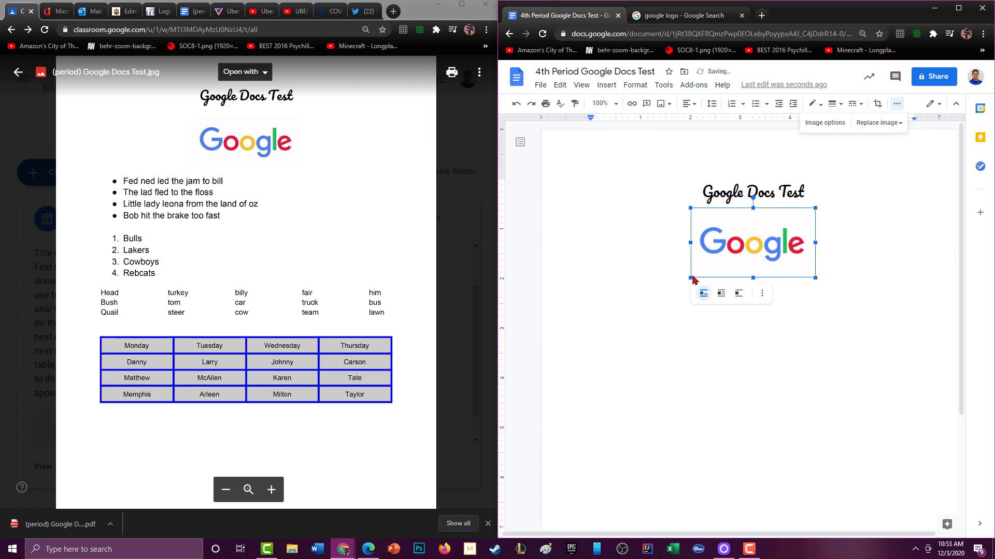
double_click(833, 268)
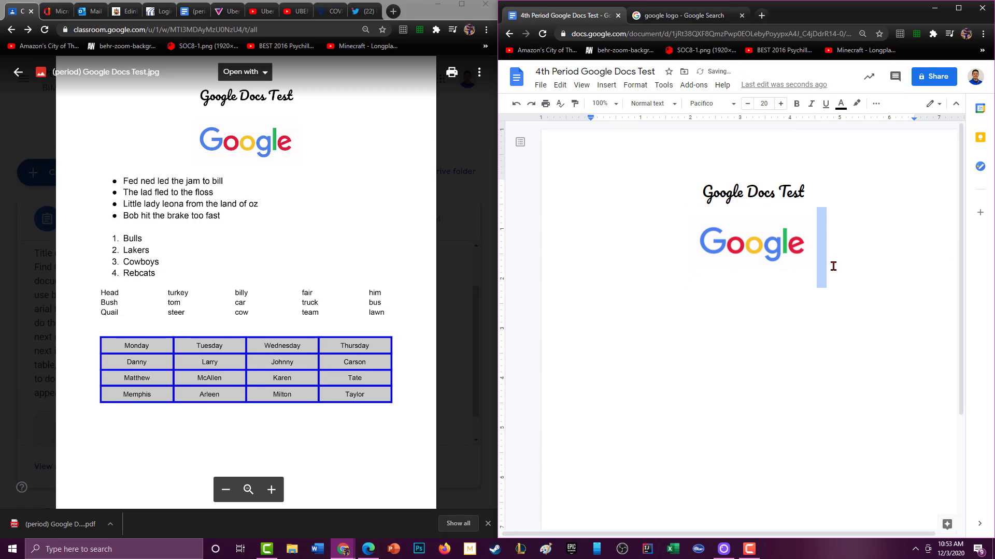
key("Return")
left_click(875, 104)
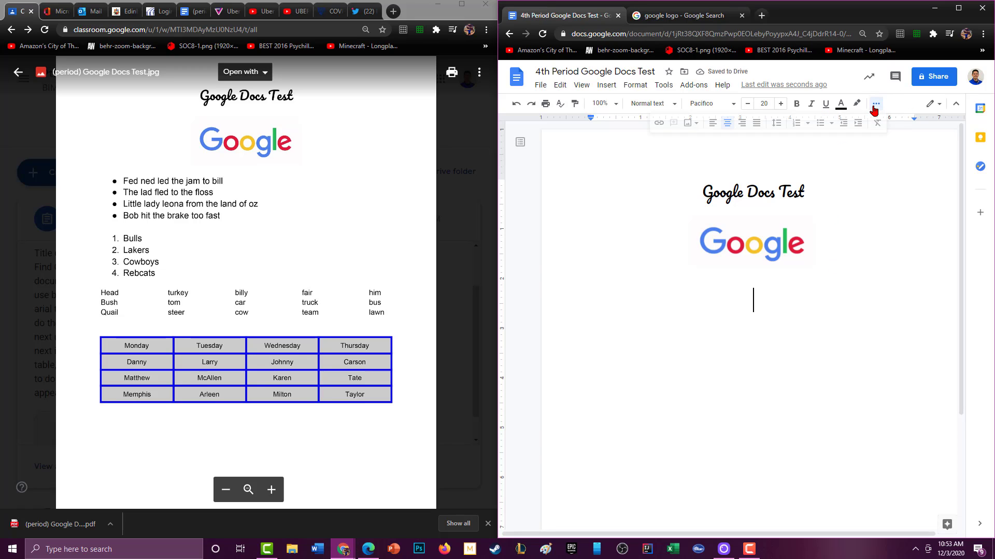
left_click(713, 123)
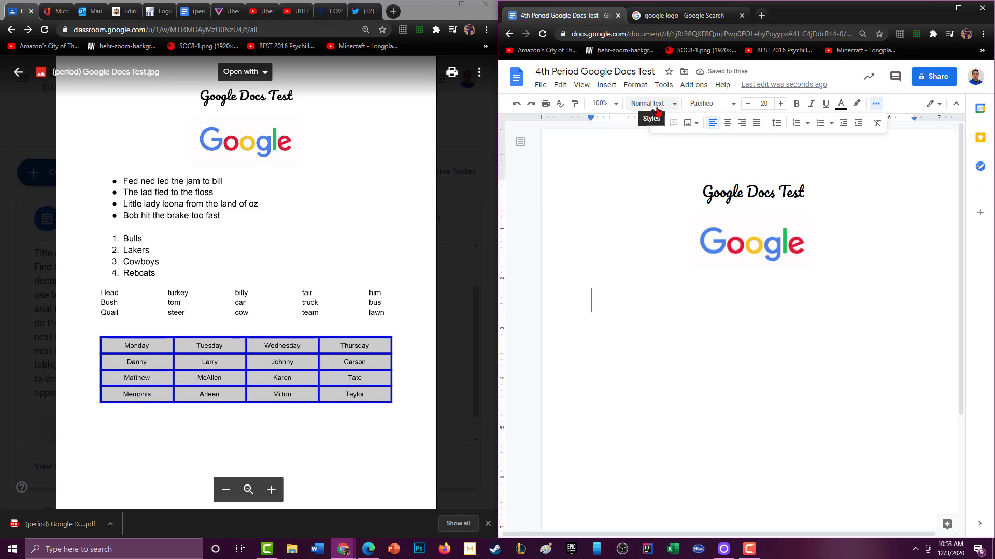
Set the font of the empty line below the logo to Arial, size 14
left_click(699, 104)
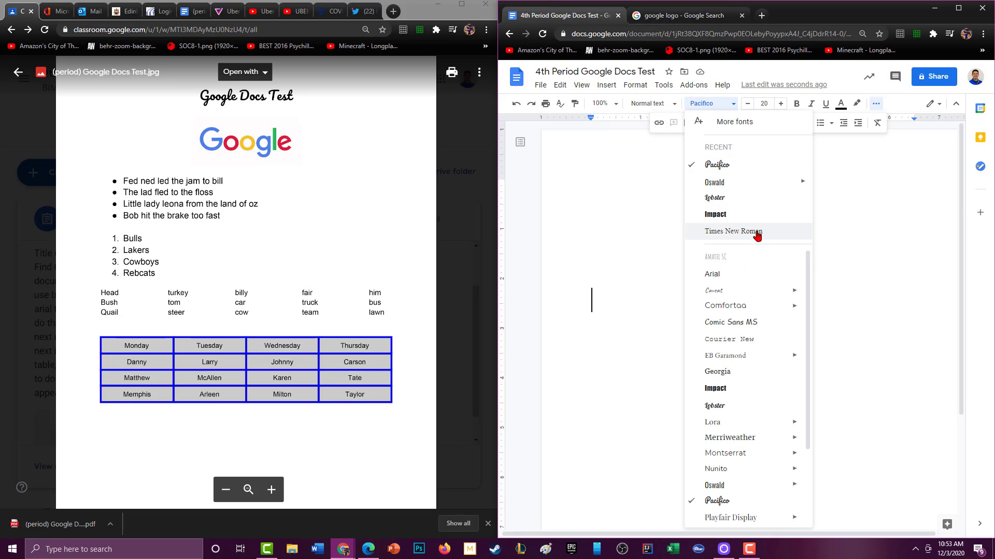
left_click(749, 274)
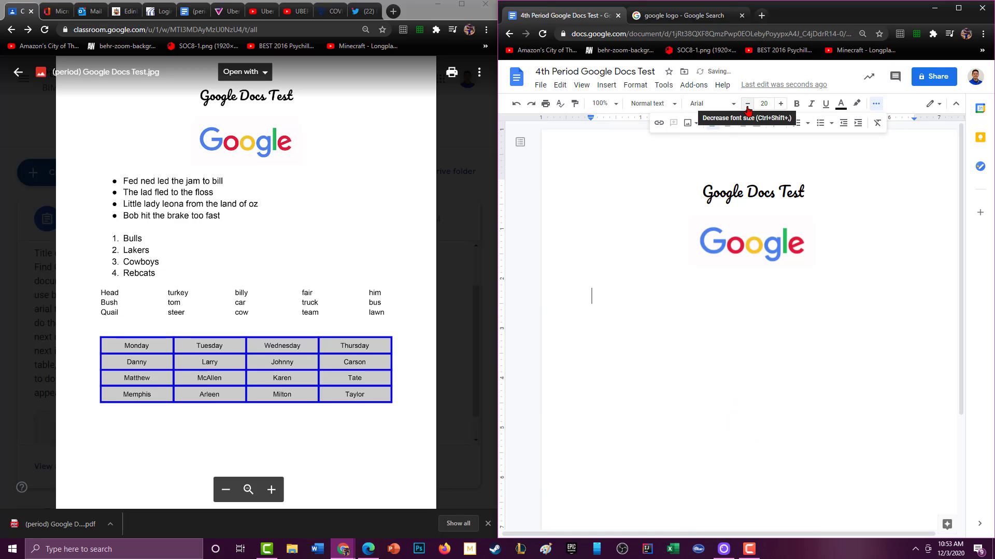
left_click(748, 105)
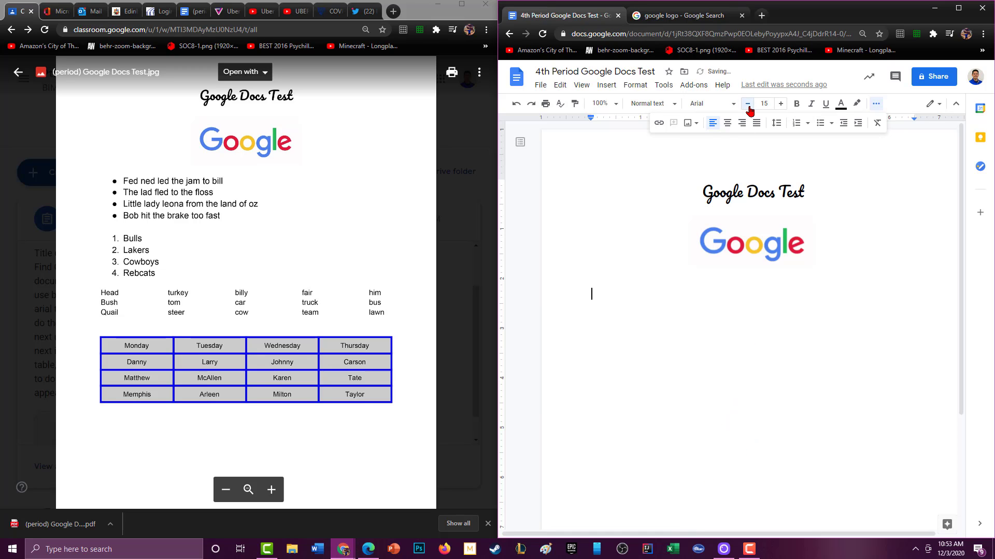
left_click(747, 105)
double_click(609, 298)
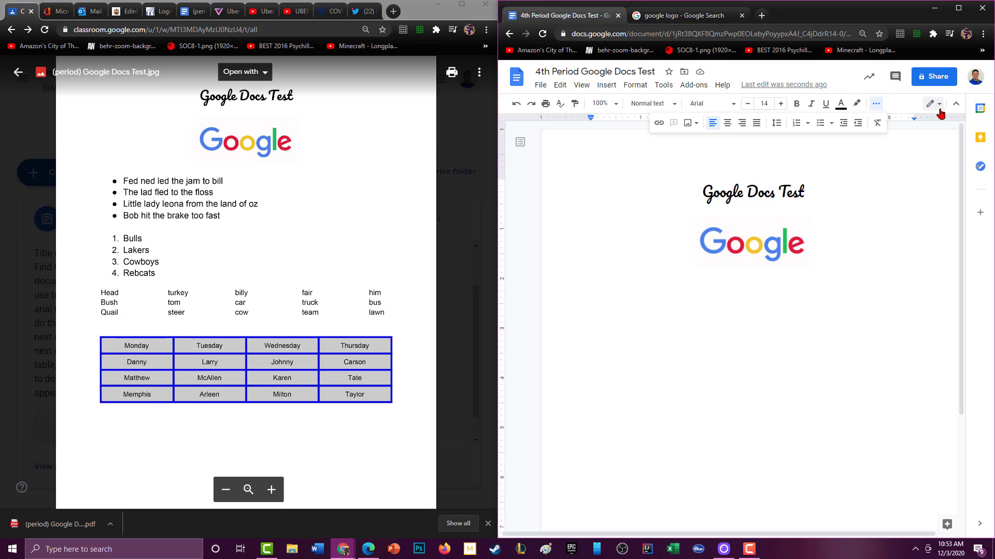
Start a bulleted list with solid round bullets and enter "Fed ned led the jam to bill" as its first item
left_click(831, 127)
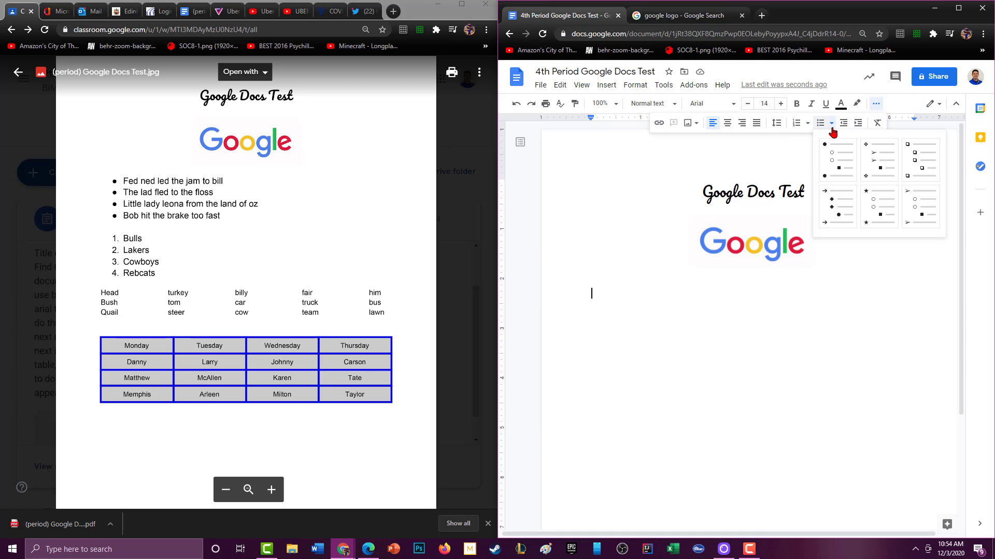
left_click(839, 158)
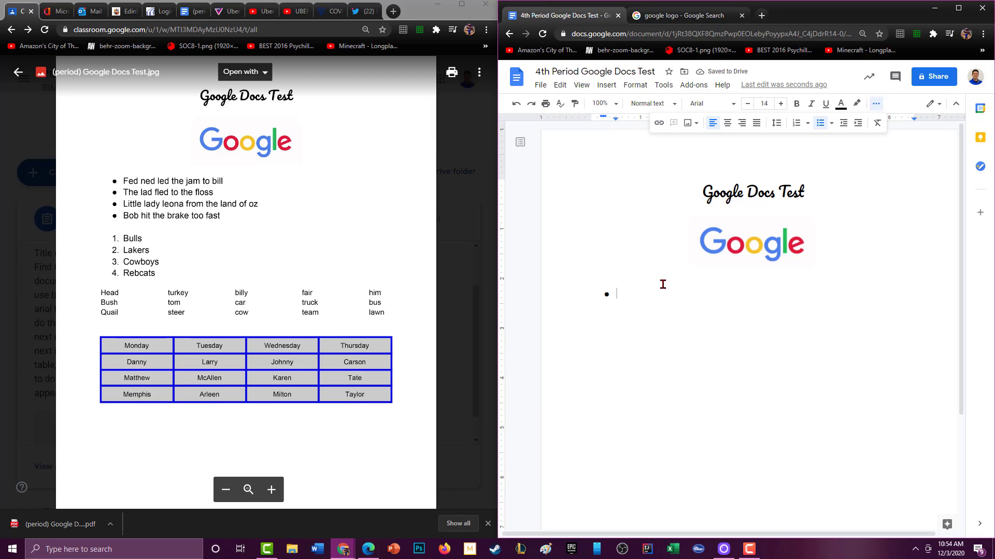
type("Fed ned led the jam to bill")
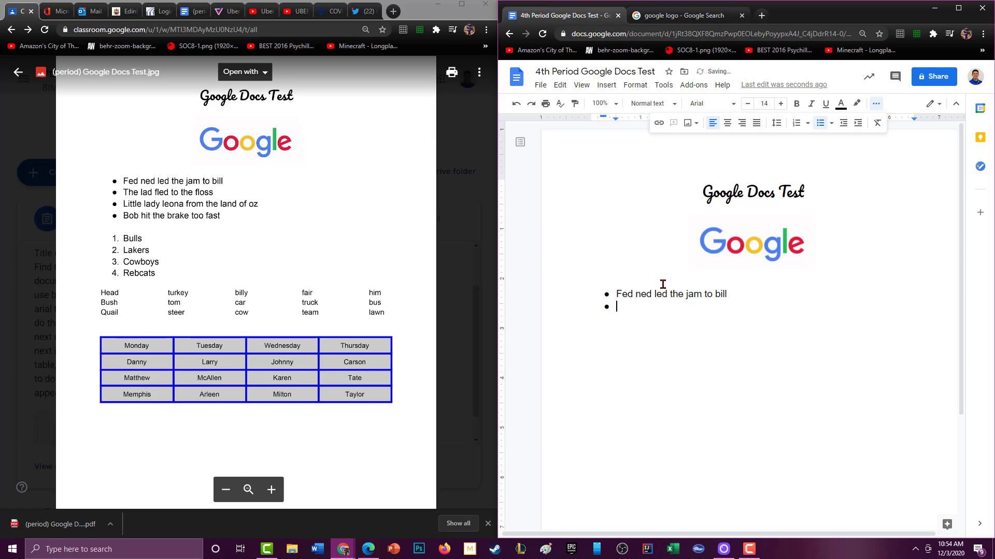
key("Return")
Add the bullet items "The", "Little" and "bob", undoing the automatic capital on the last, and end the list with a blank line
key("BackSpace")
type("The")
key("Return")
type("little")
key("Return")
type("bob")
key("Return")
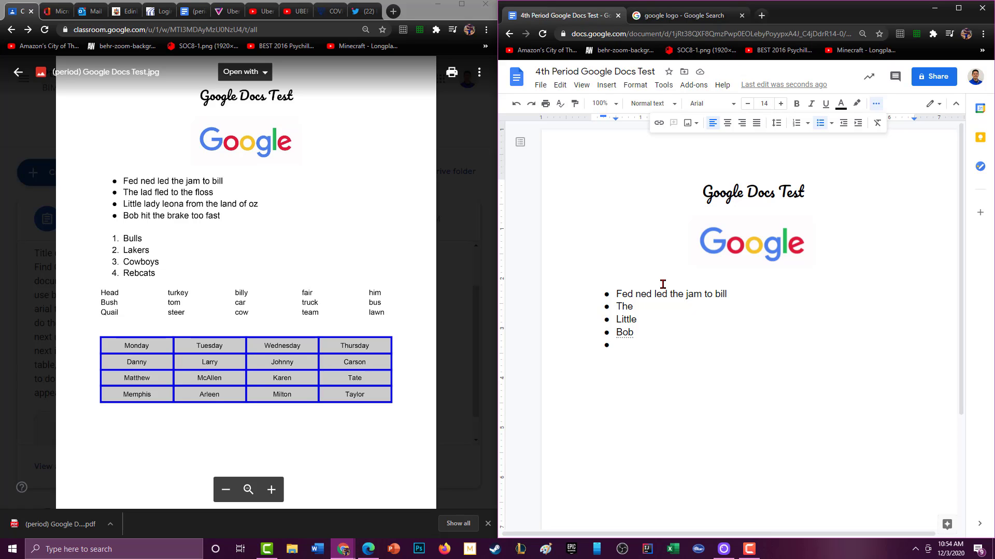
key("ctrl+z")
key("BackSpace")
key("BackSpace")
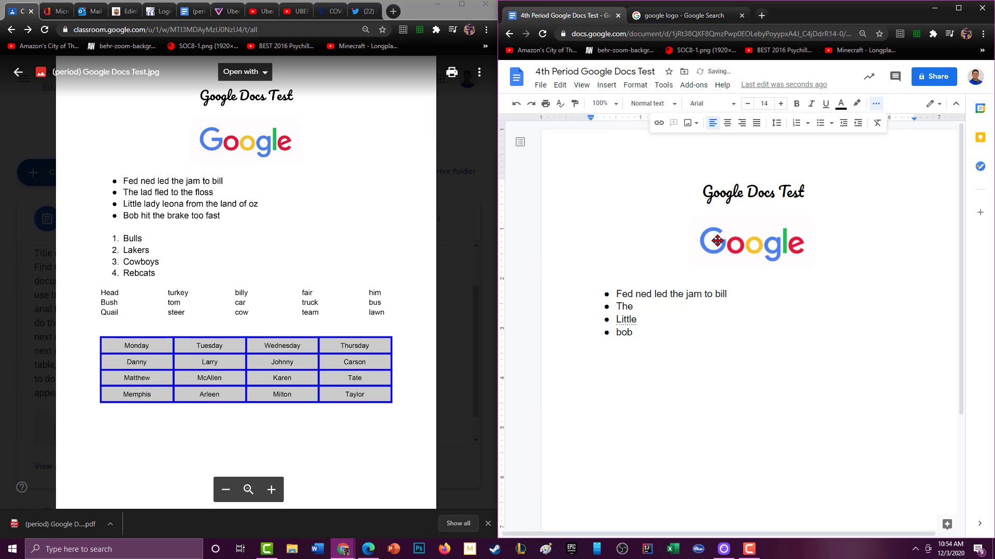
Create a 1-2-3 numbered list with Bulls, Lakers, Cowboys and Rebcats, and end it with a blank line
left_click(807, 125)
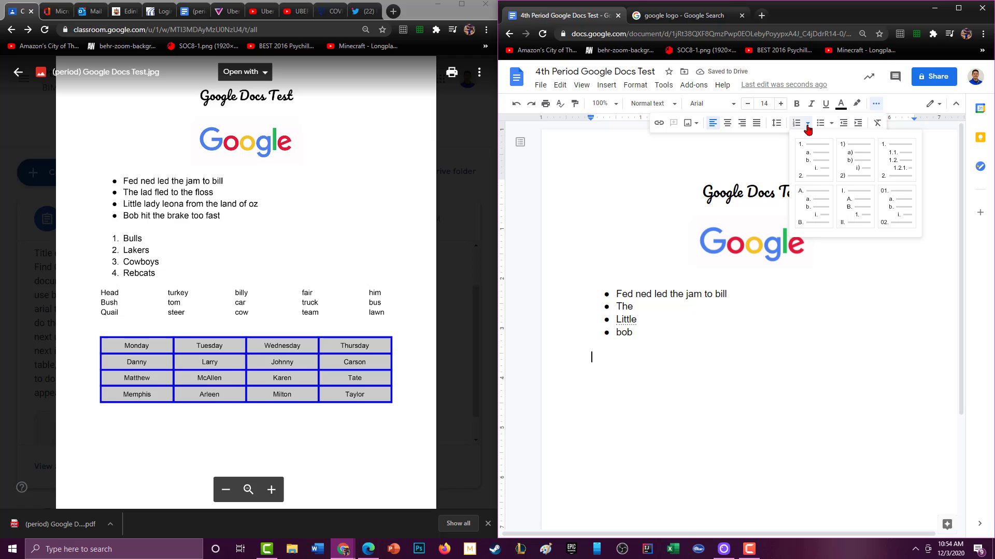
left_click(818, 158)
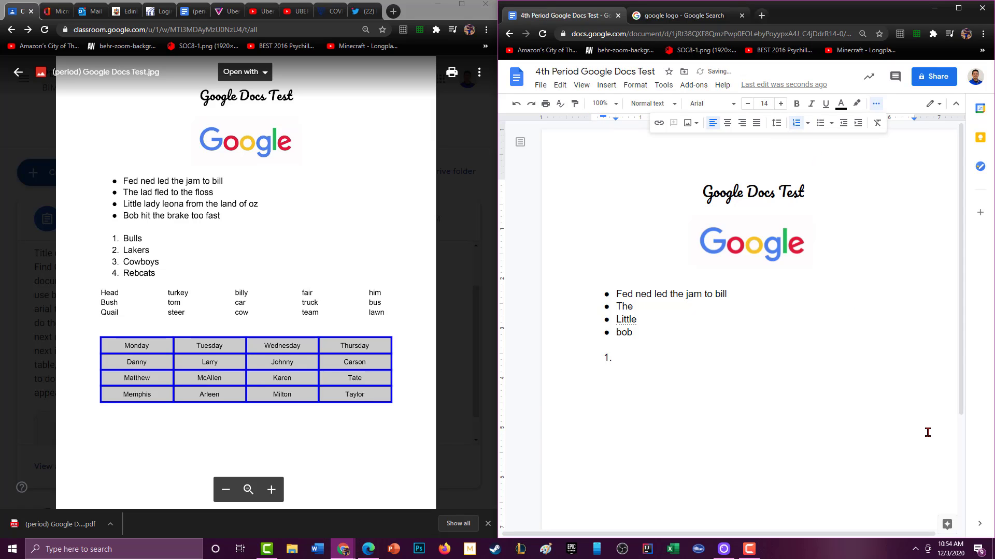
type("Bulls")
key("Return")
type("Lakers")
key("Return")
type("Cowboy")
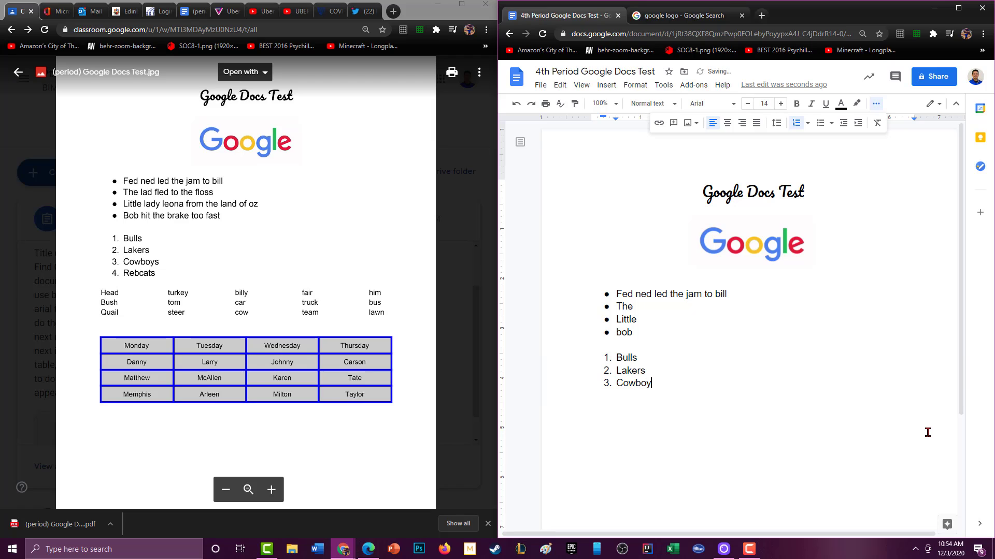
type("s Rebcats")
key("Return")
key("BackSpace")
Enter "Head" and "turkey" below the numbered list, spaced apart with tabs
type("H")
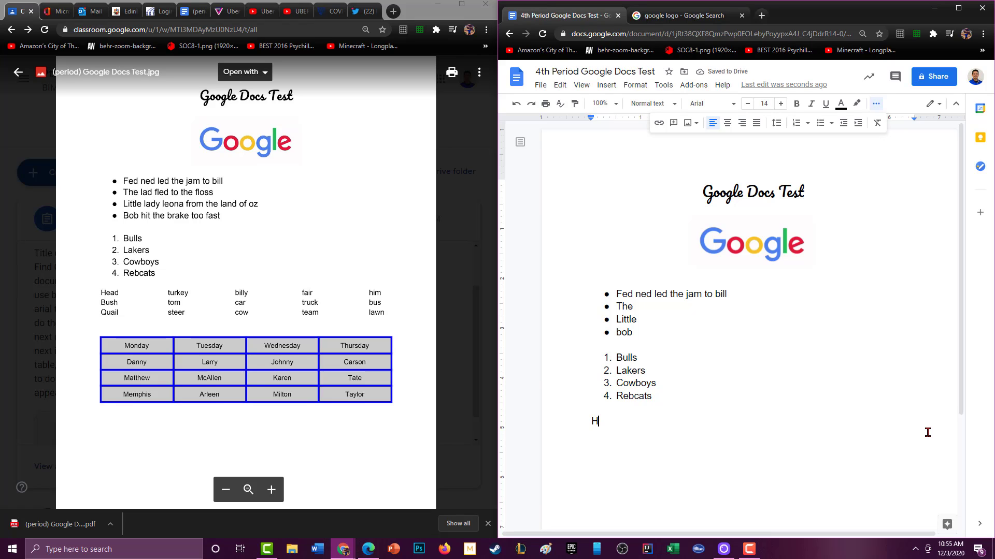
type("ead")
key("Tab")
Set the tabbed row's font size to 12 and complete it with "billy", "fair" and "him" in evenly tabbed columns
left_click_drag(699, 432, 582, 431)
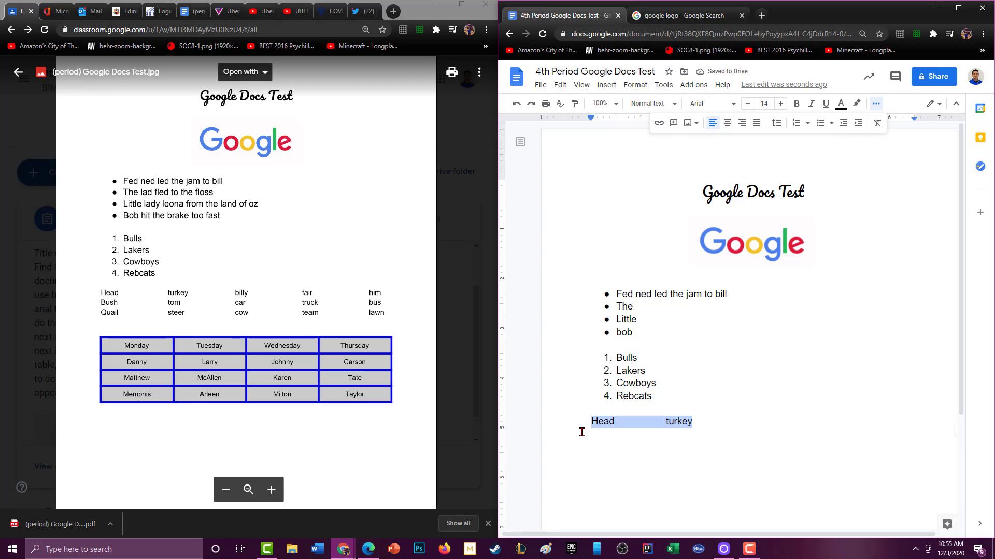
left_click(747, 103)
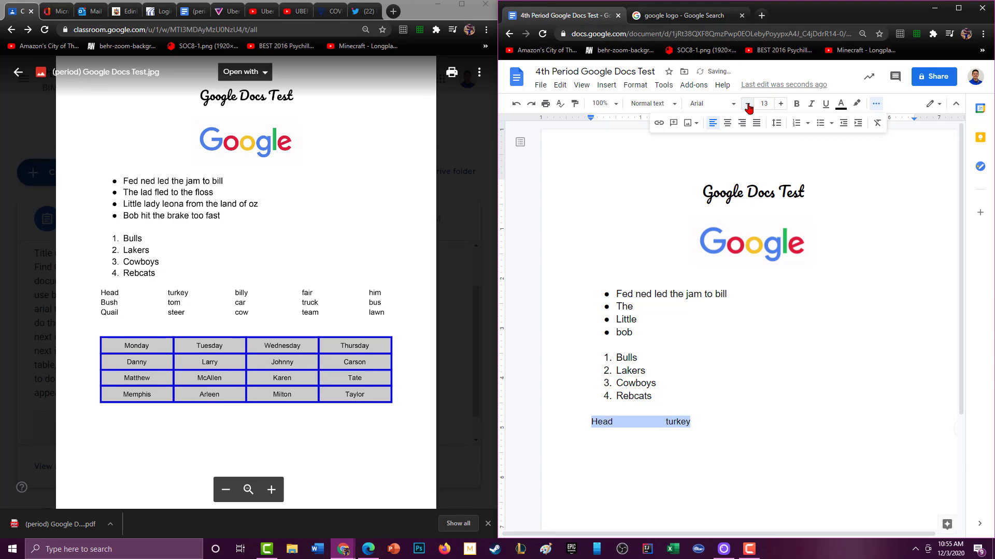
left_click(747, 103)
left_click(715, 428)
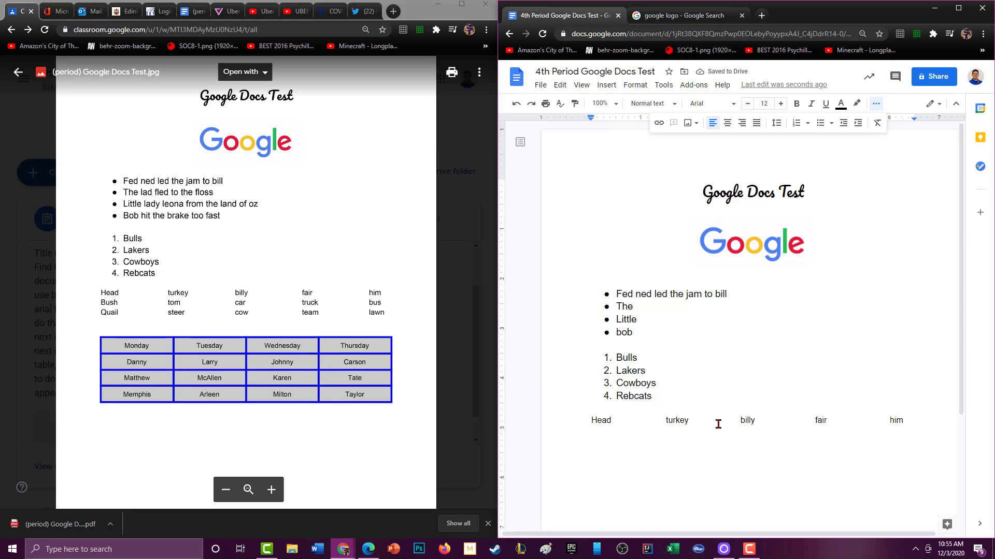
Insert a 4 x 4 table below the tabbed row, leaving space between them
key("Return")
left_click(606, 85)
mouse_move(648, 129)
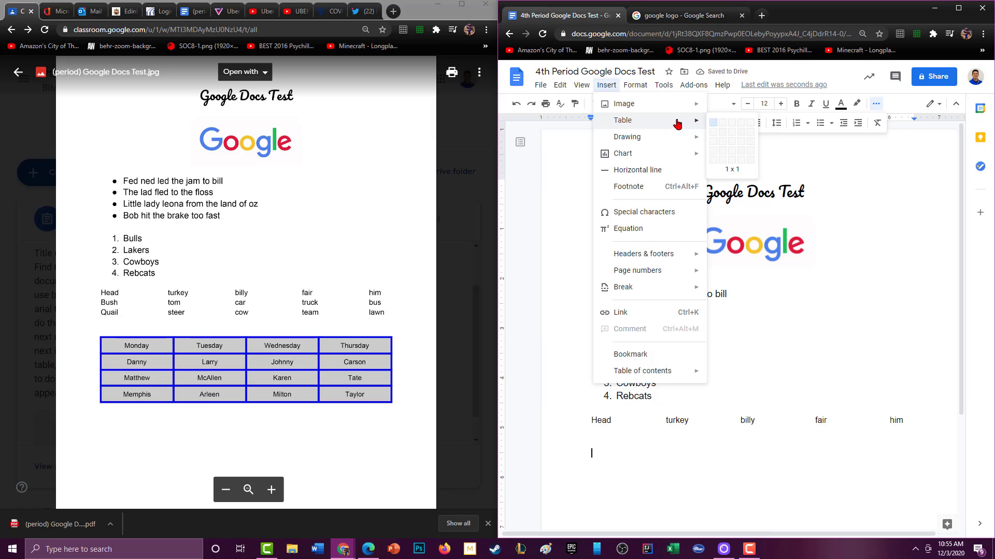
left_click(744, 153)
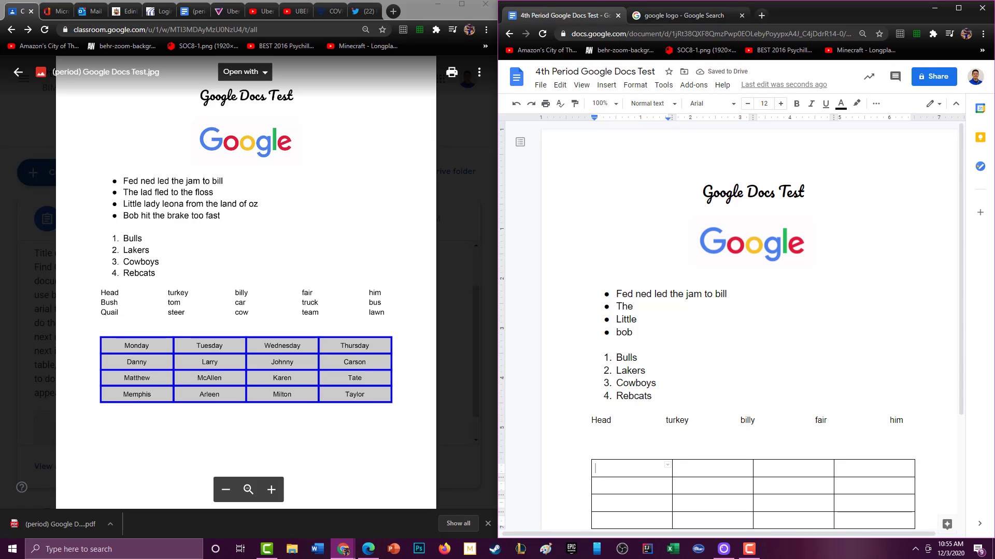
Fill the table's header row with Monday, Tuesday, Wednesday and Thursay
type("Monday")
key("Tab")
type("Tuesday")
key("Tab")
type("Wed")
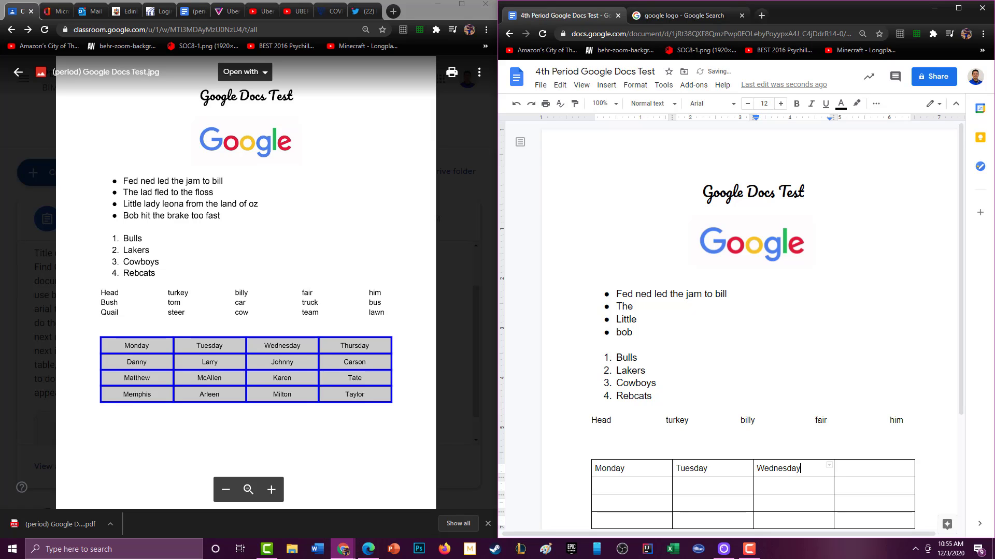
key("Tab")
type("Thursay")
Center the text in all cells of the table
scroll(751, 396, "down", 2)
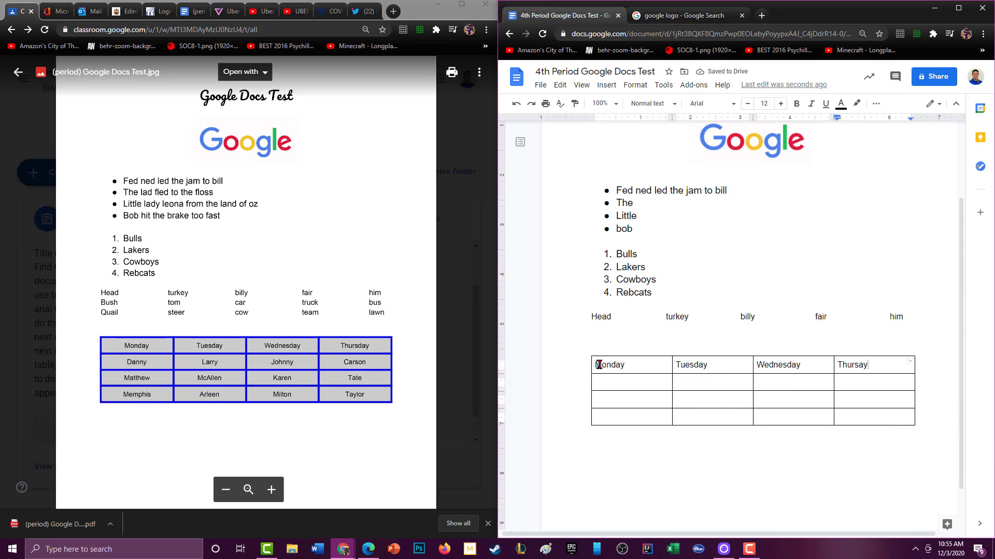
left_click_drag(621, 366, 913, 422)
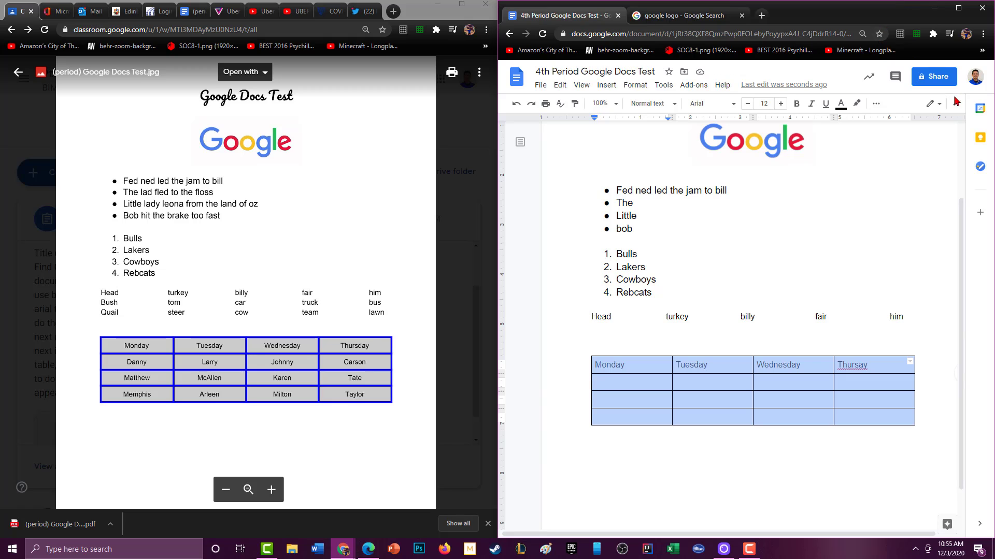
left_click(876, 104)
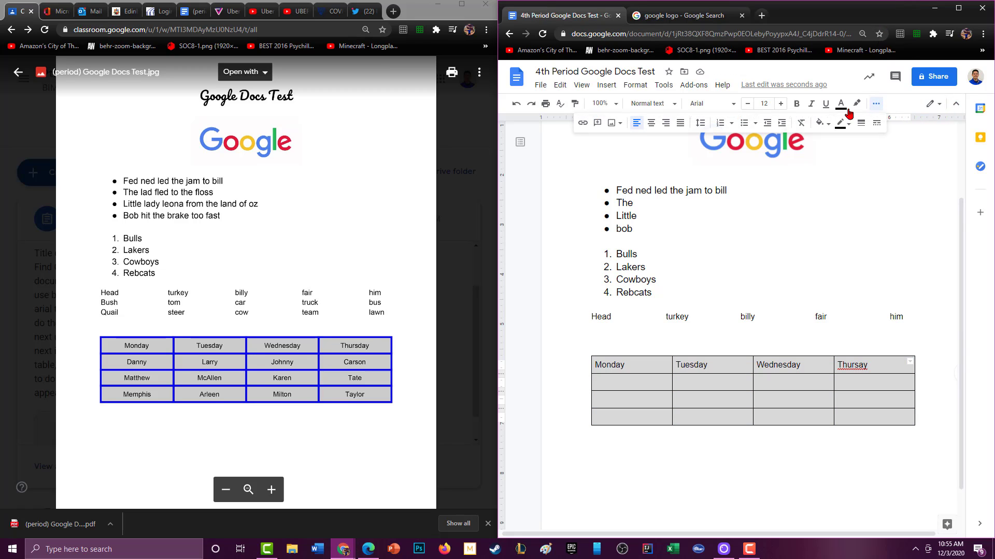
left_click(651, 123)
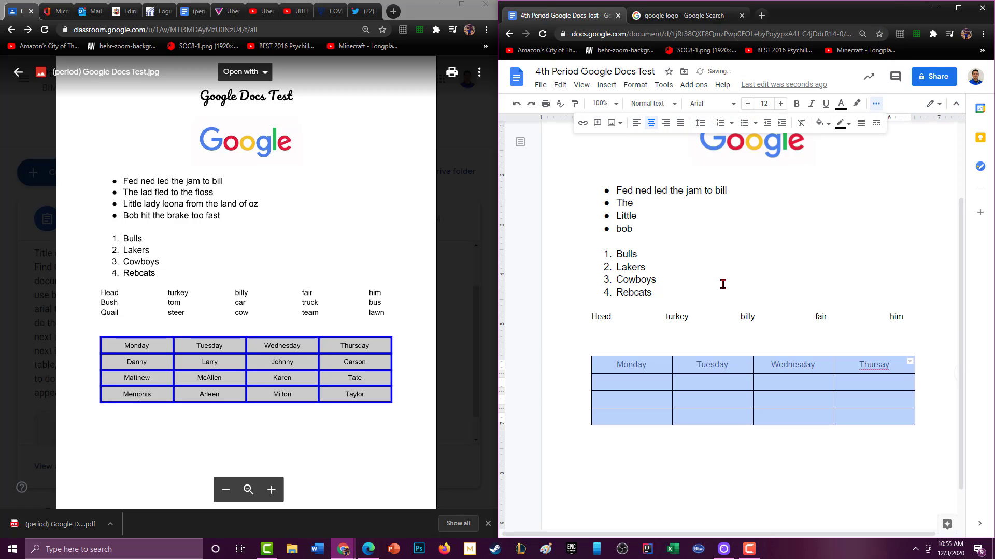
Select only the table's cells and check the border and background color options available for them
left_click(770, 285)
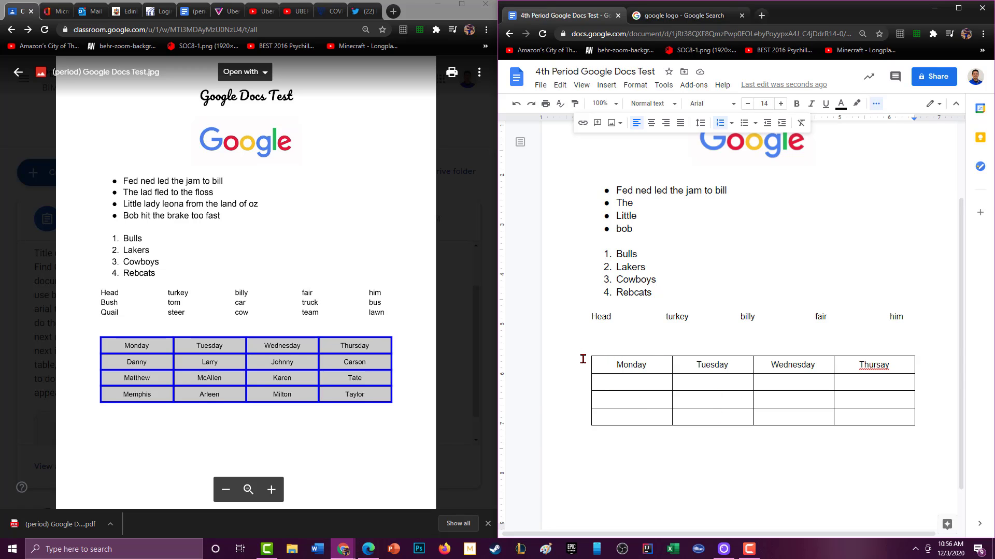
left_click_drag(583, 359, 916, 421)
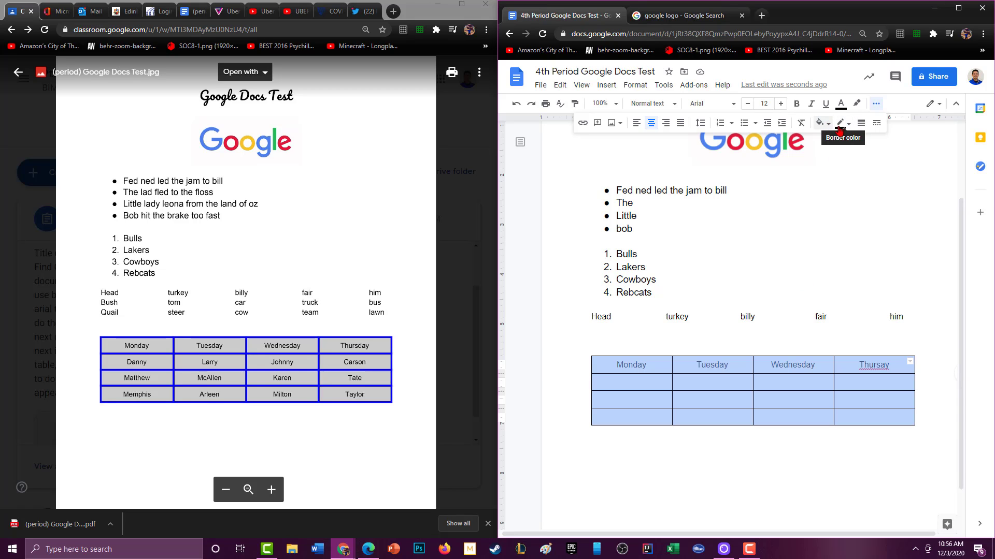
left_click(792, 325)
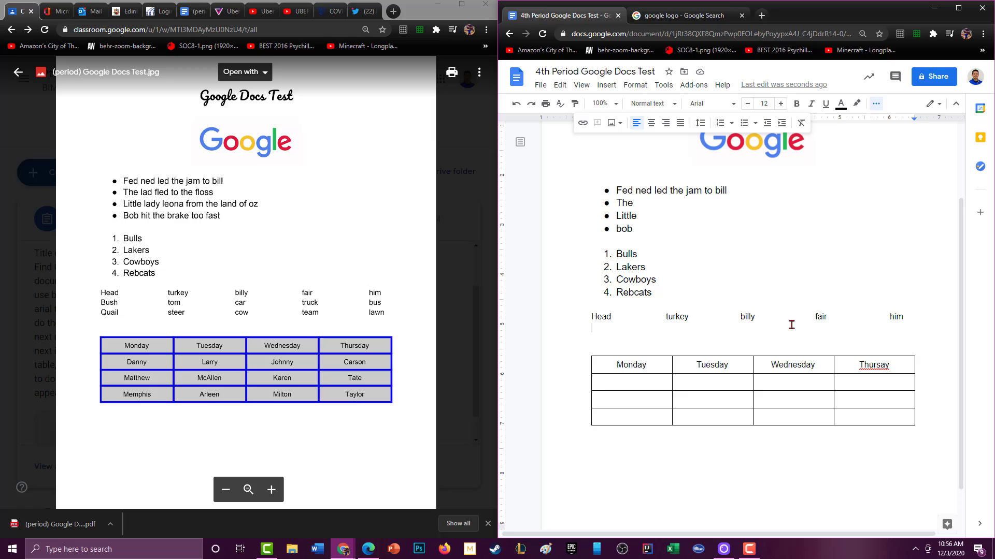
left_click(589, 347)
left_click_drag(611, 357, 932, 413)
left_click(933, 413)
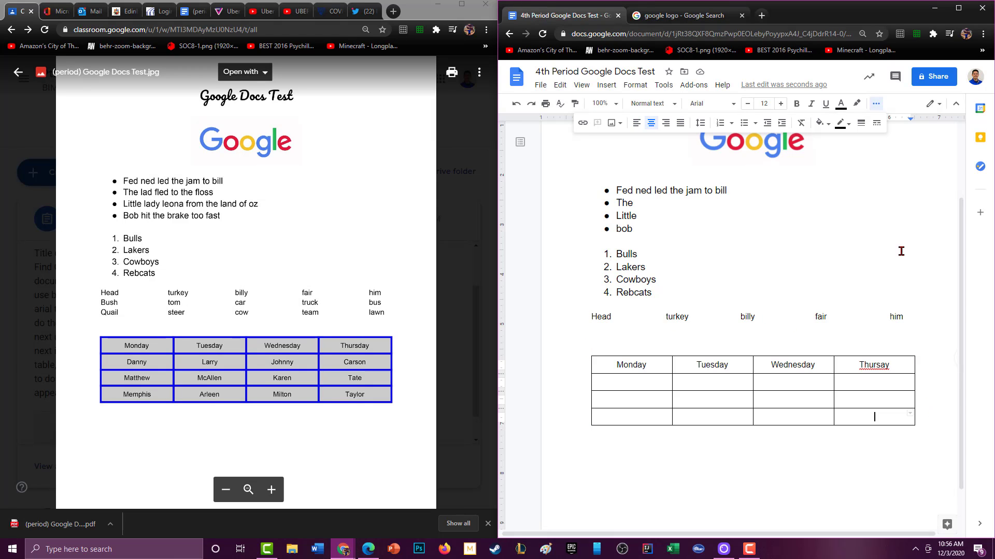
Compare selections that include the blank lines above or below the table to see which formatting options each one offers
left_click_drag(590, 361, 916, 435)
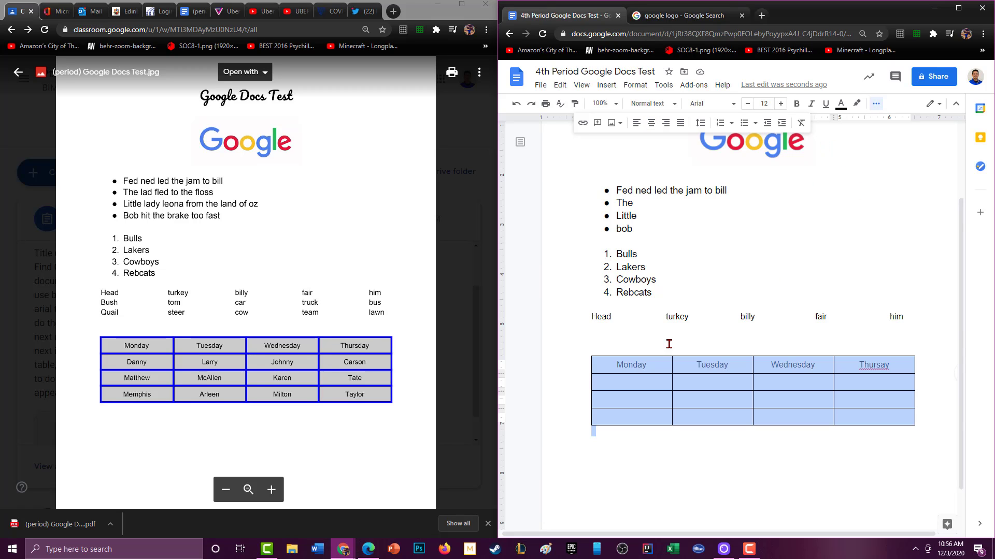
left_click(642, 340)
left_click_drag(582, 343, 912, 444)
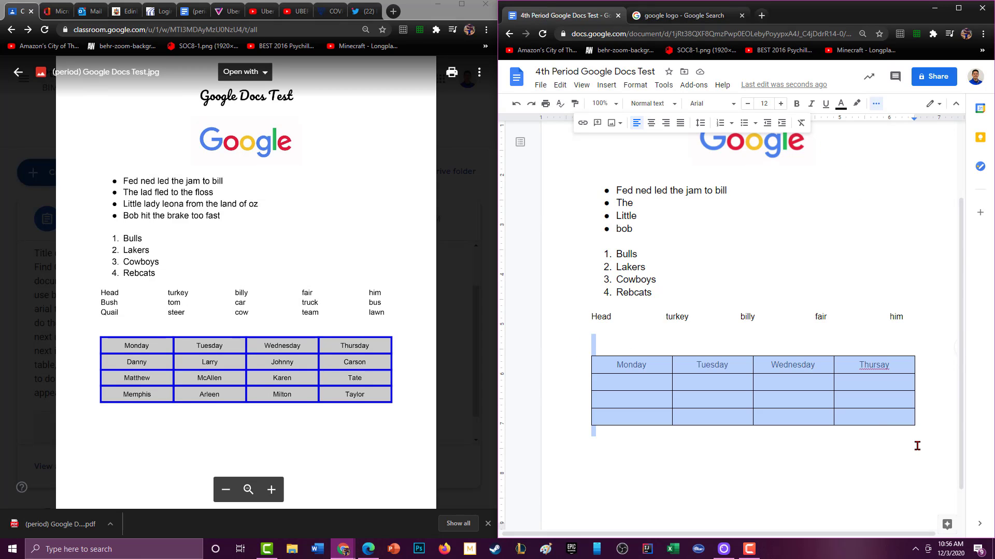
left_click(671, 386)
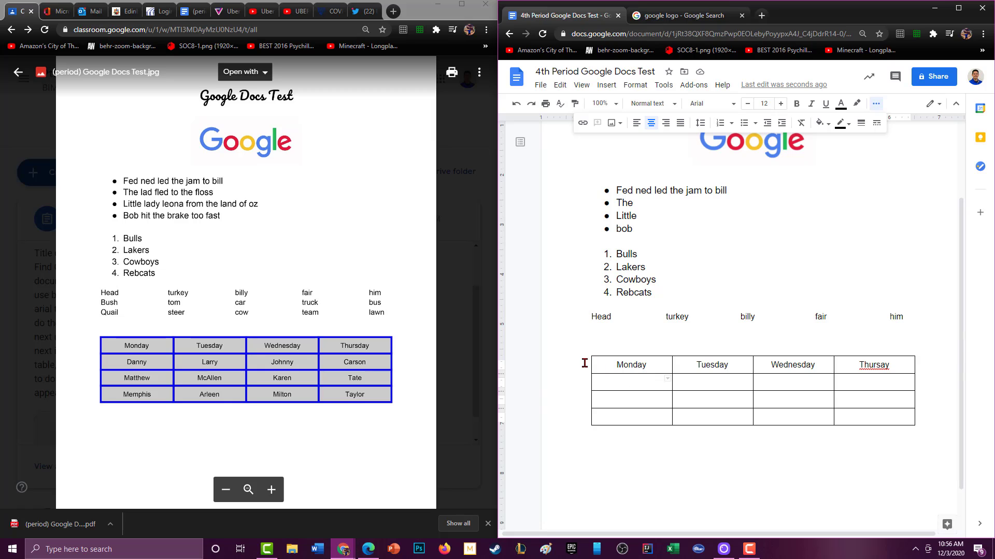
left_click_drag(605, 365, 923, 429)
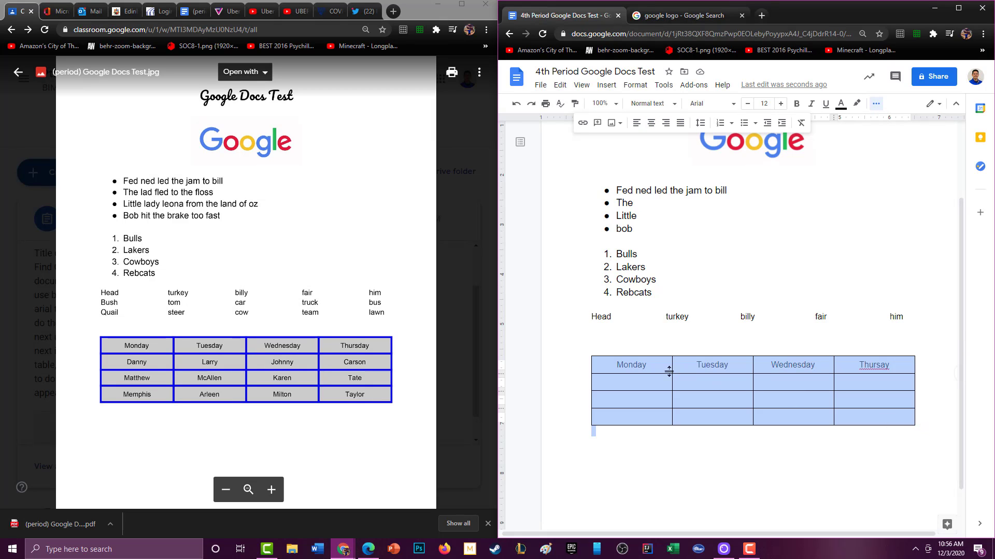
left_click(608, 368)
left_click_drag(575, 342, 912, 432)
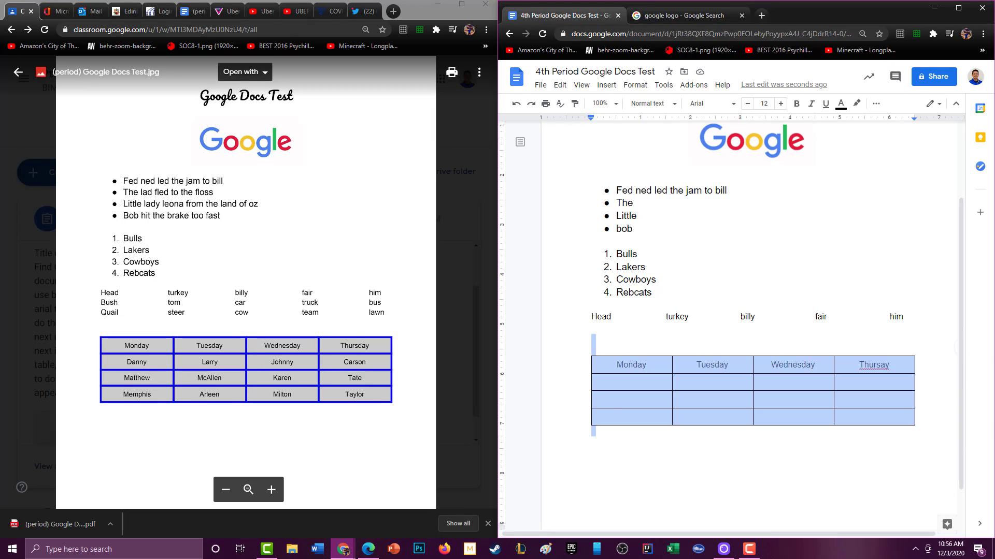
left_click(876, 104)
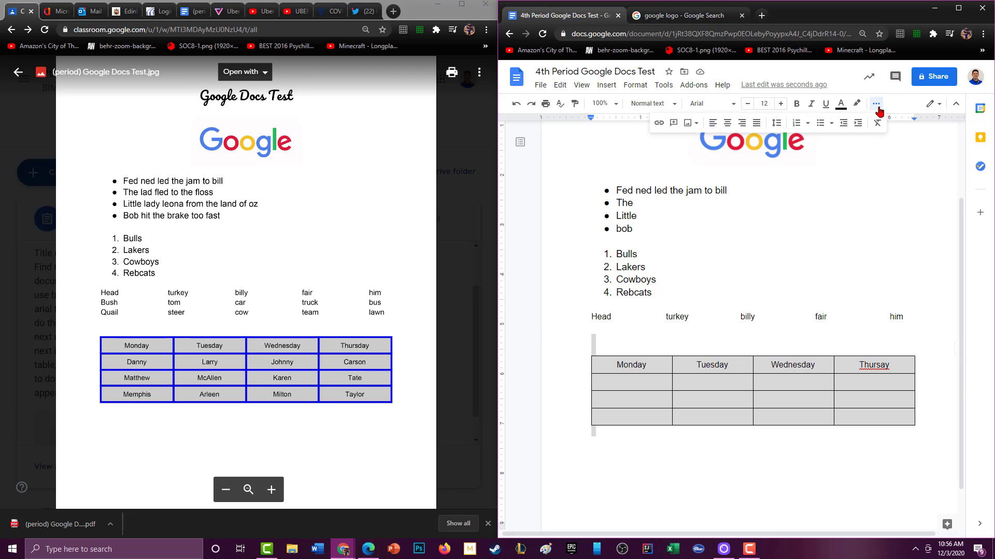
left_click_drag(579, 352, 890, 444)
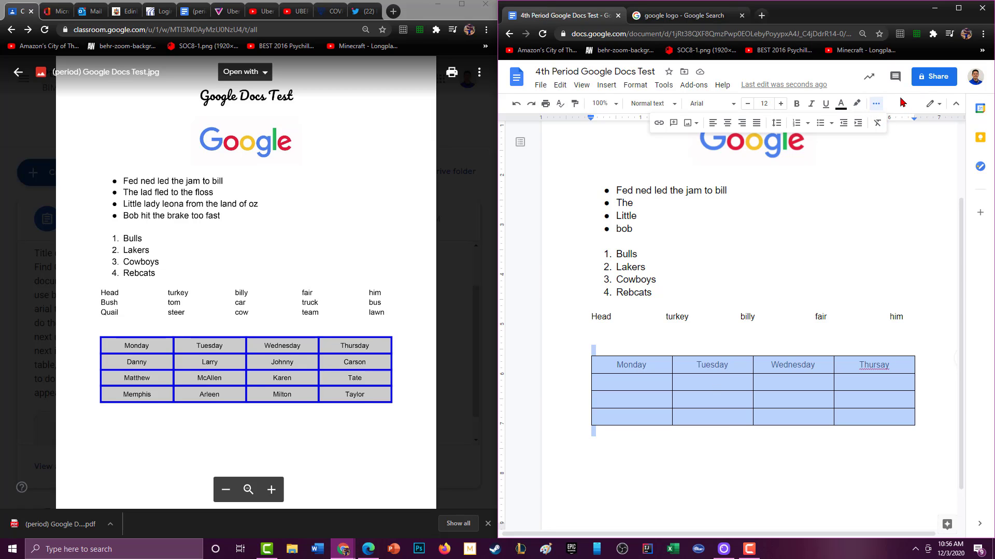
left_click(738, 435)
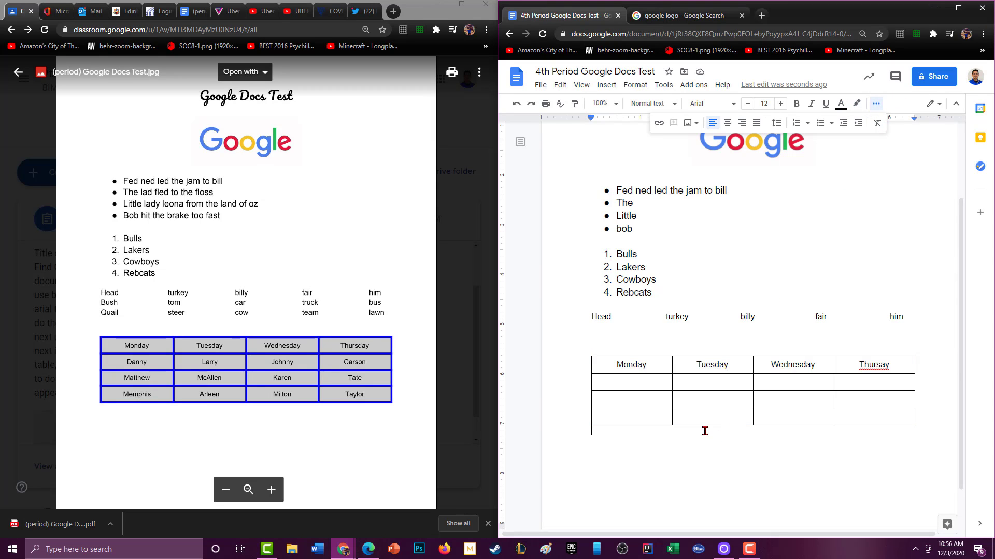
left_click(592, 350, "shift")
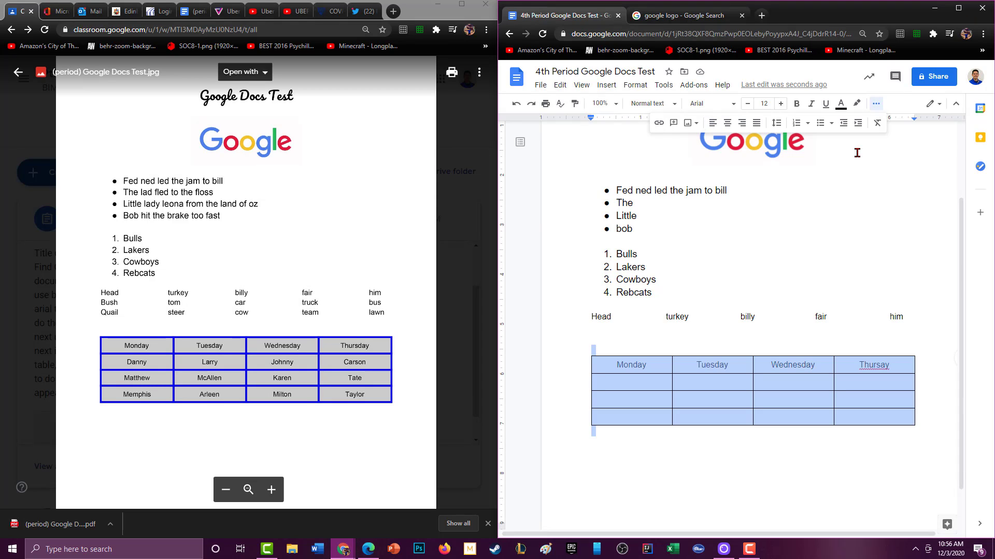
left_click(881, 105)
left_click(881, 105)
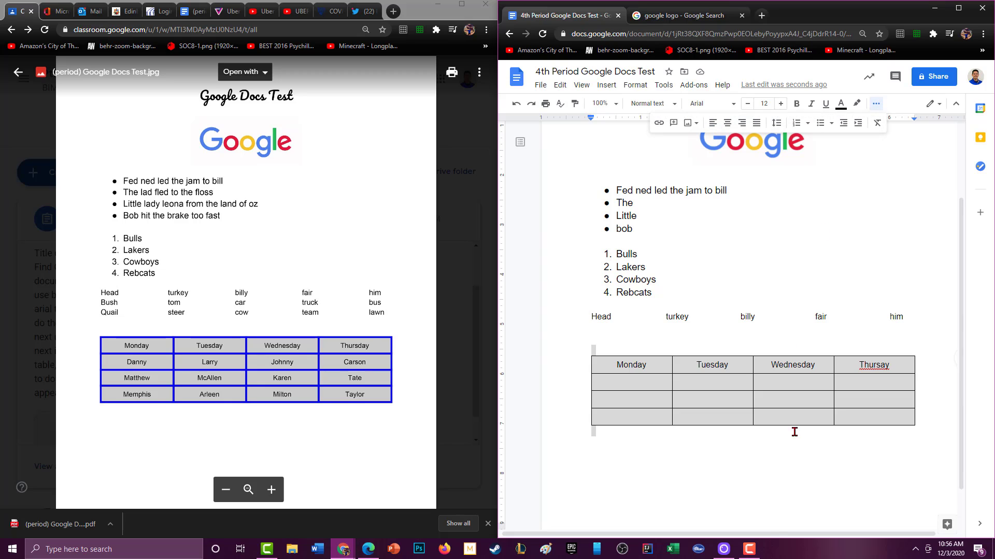
left_click(794, 432)
left_click_drag(589, 364, 950, 389)
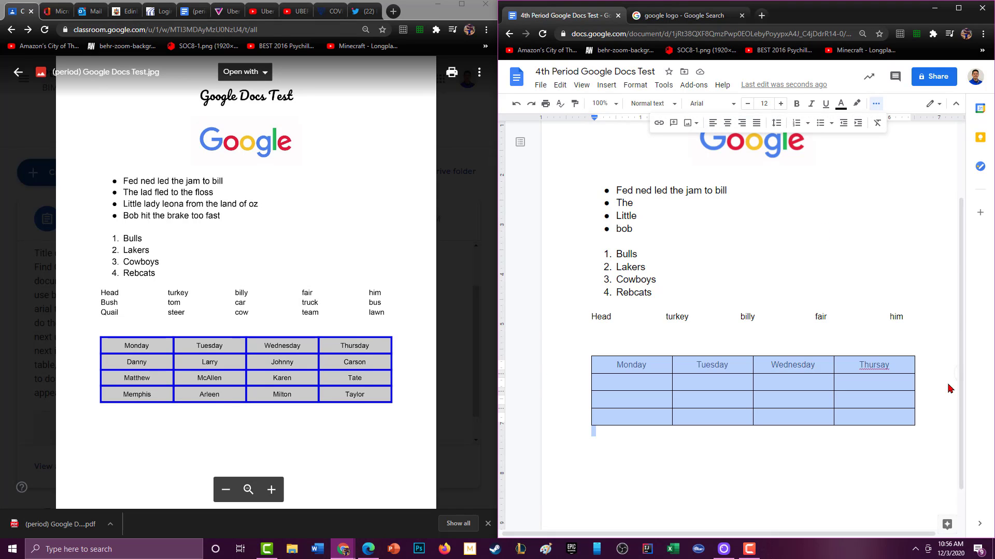
left_click(718, 343)
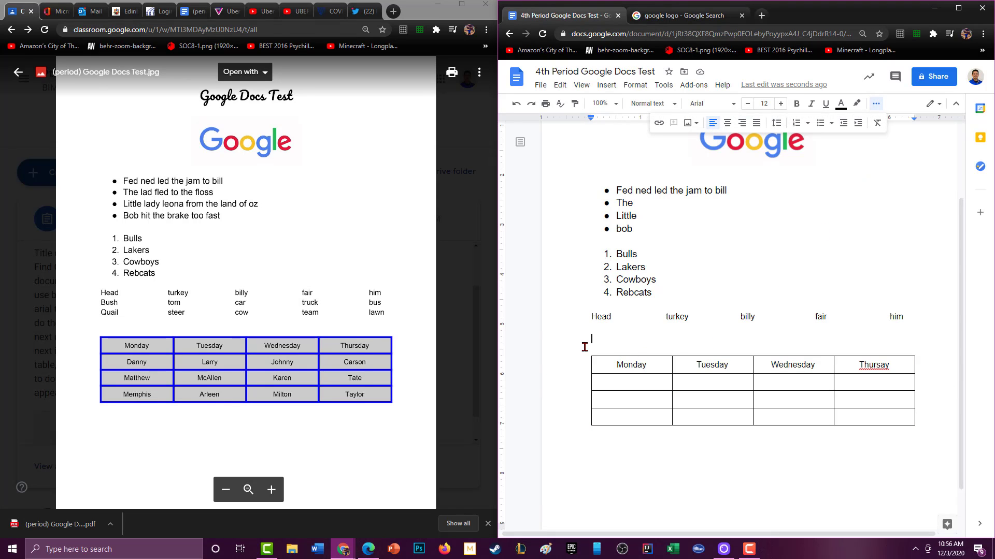
left_click(744, 450, "shift")
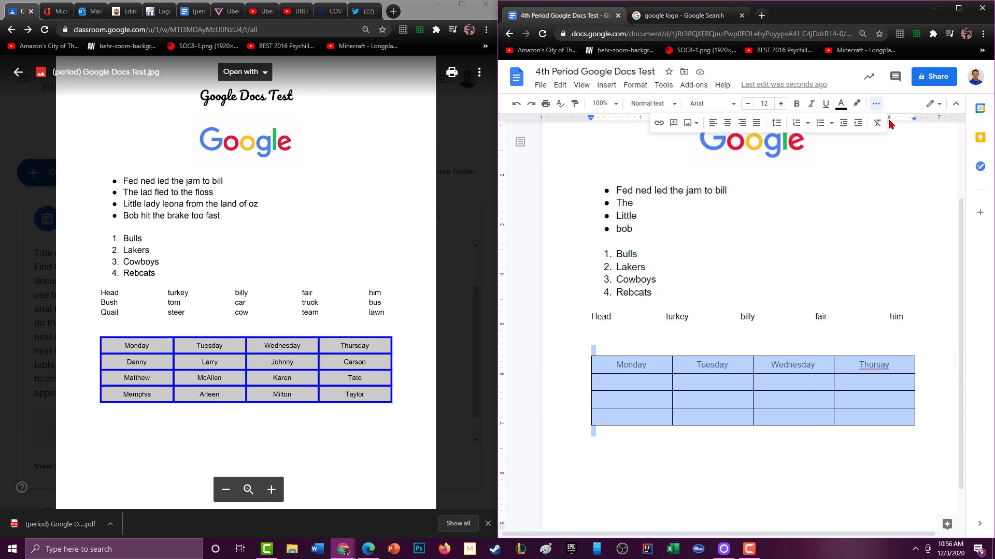
left_click(565, 353)
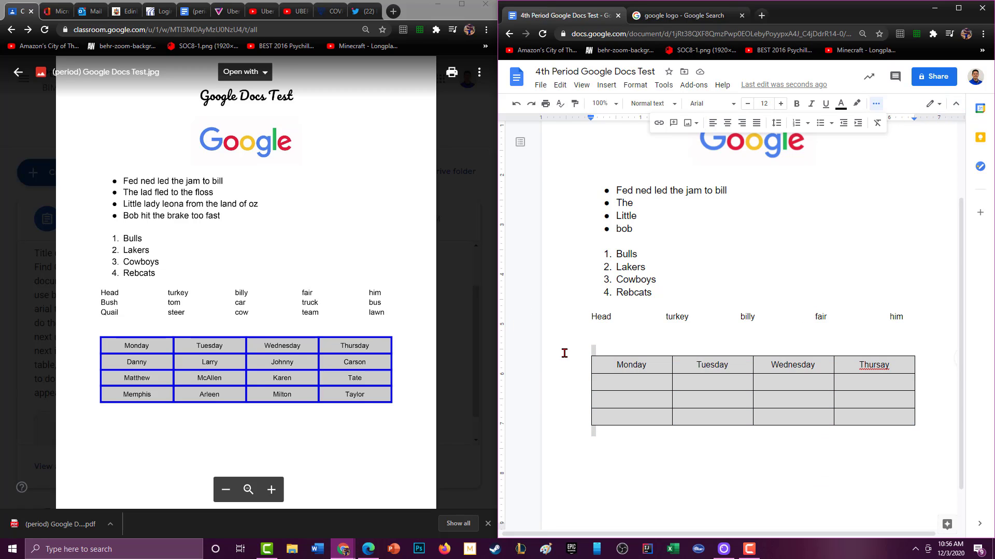
left_click(593, 343)
left_click(716, 491, "shift")
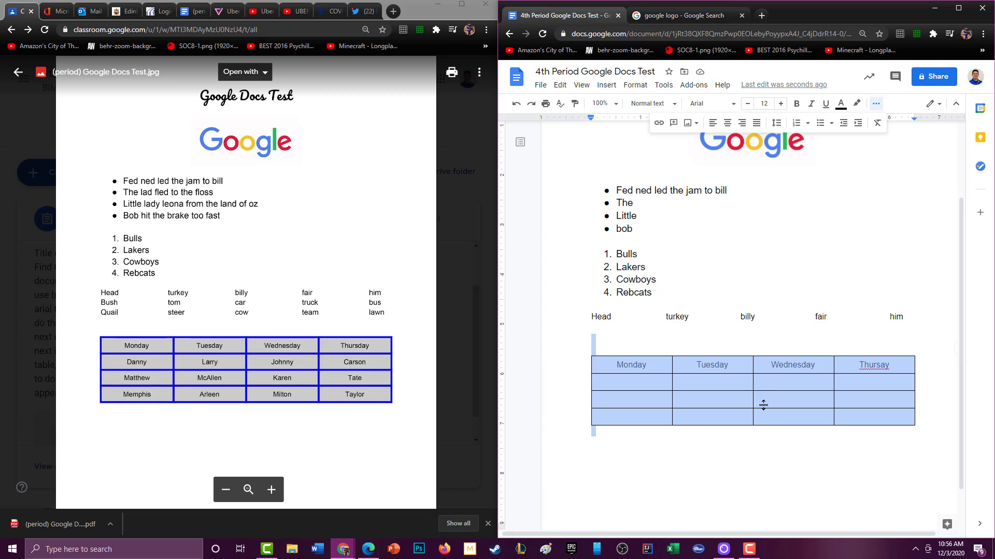
left_click(593, 367)
left_click(895, 433, "shift")
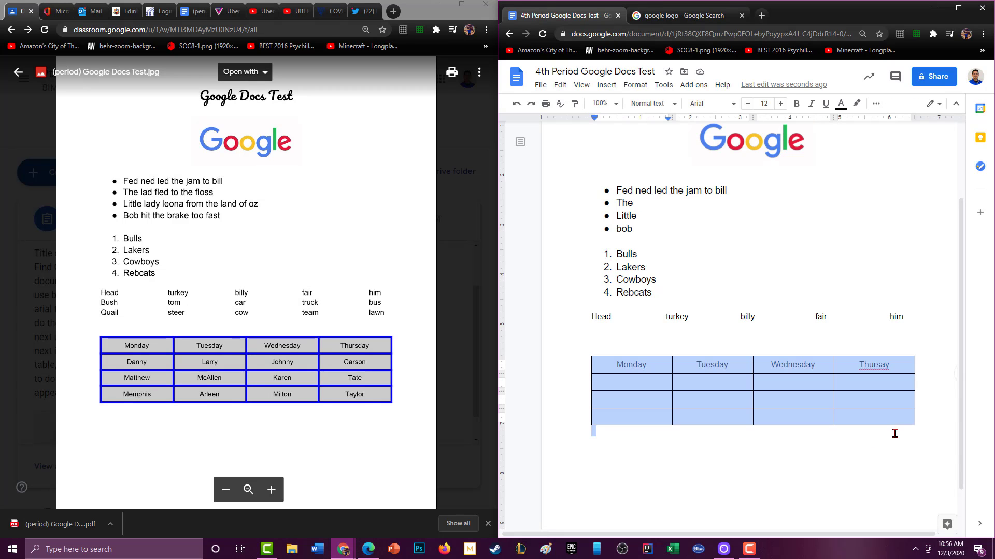
left_click(876, 103)
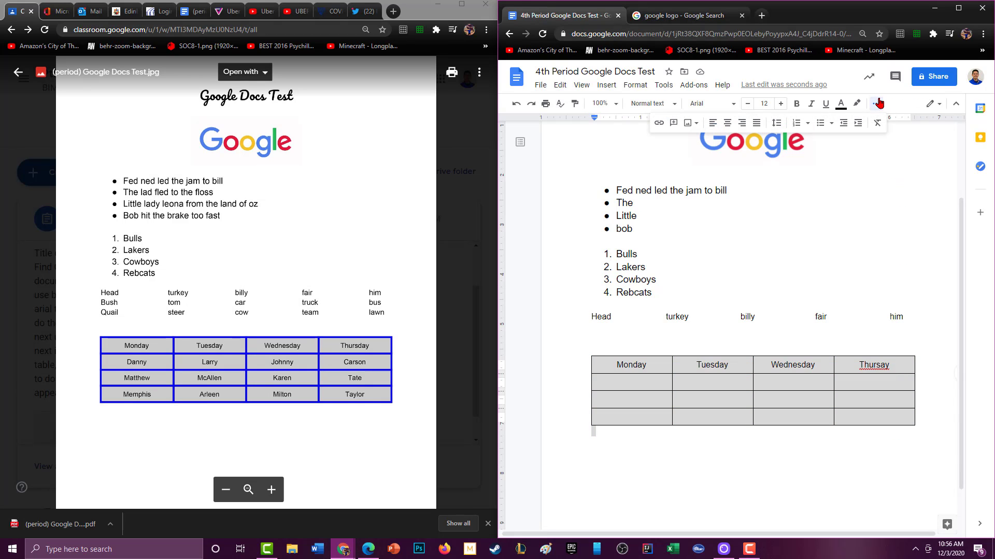
left_click(595, 380)
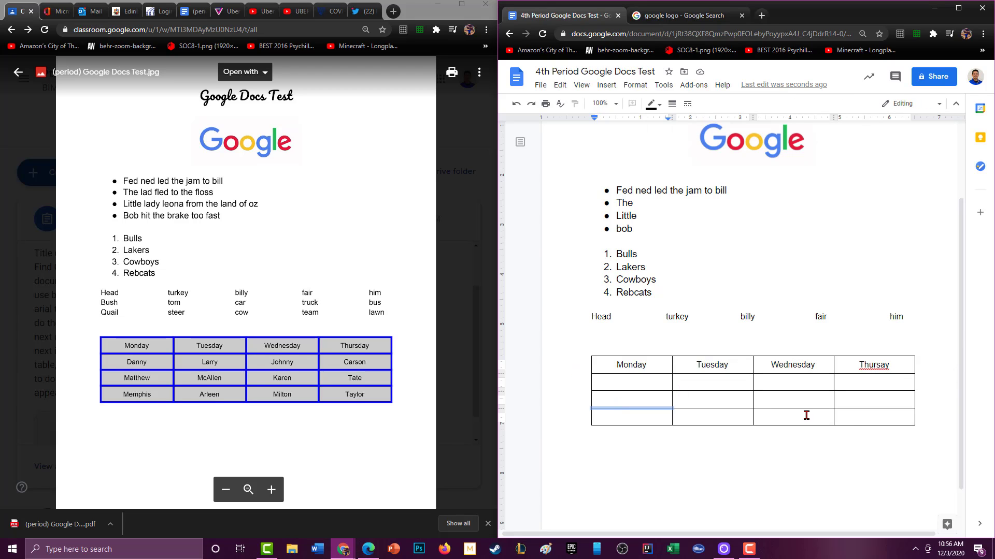
left_click(940, 447, "shift")
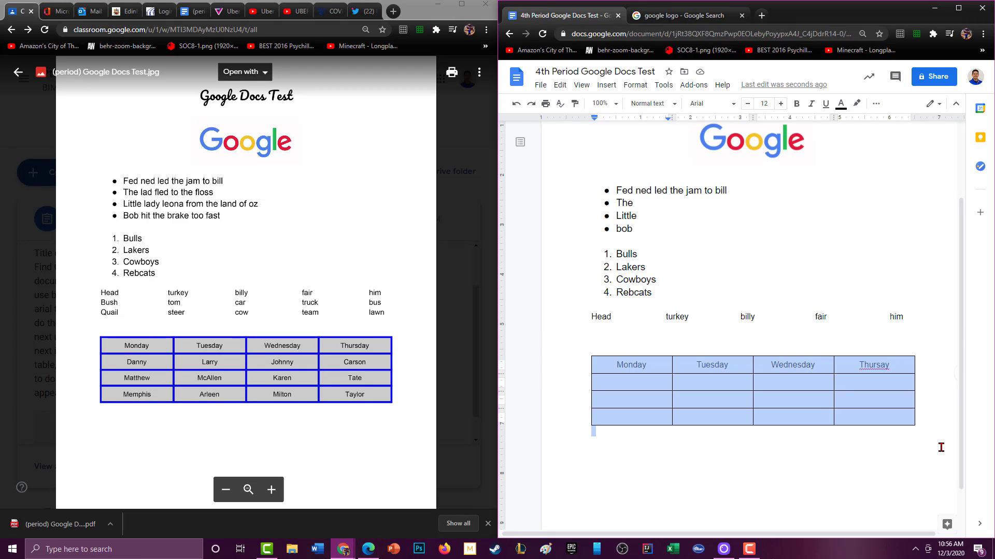
left_click(876, 104)
left_click(574, 368)
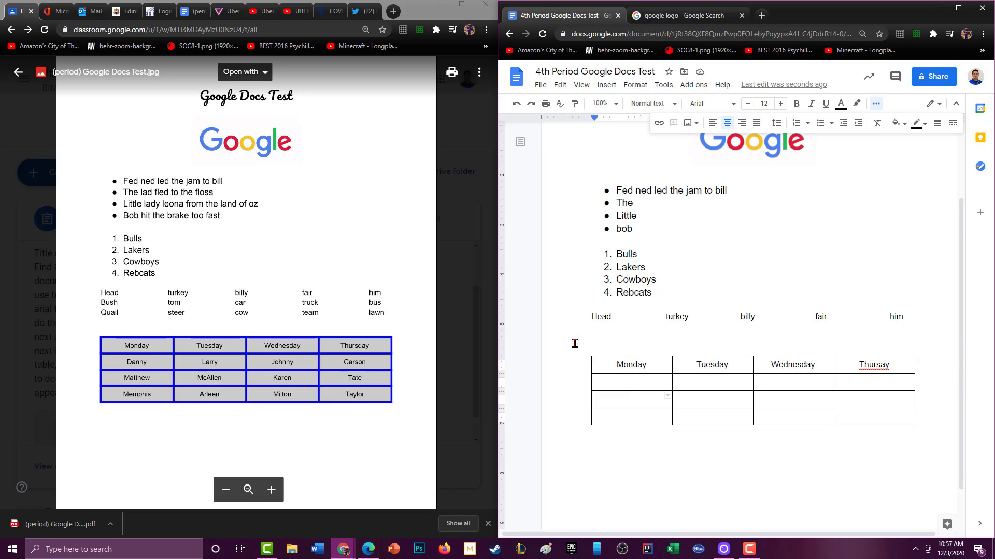
left_click_drag(575, 344, 932, 444)
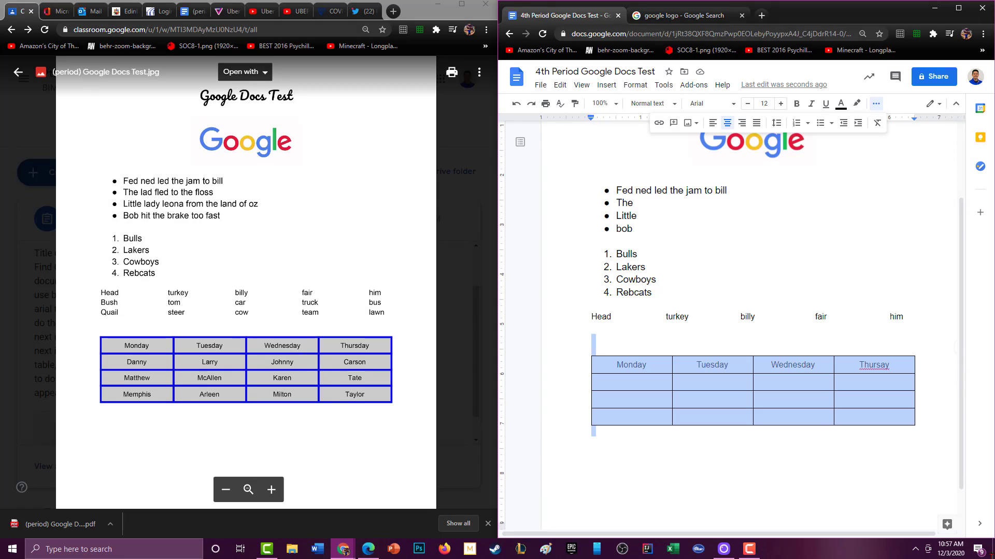
left_click(890, 317)
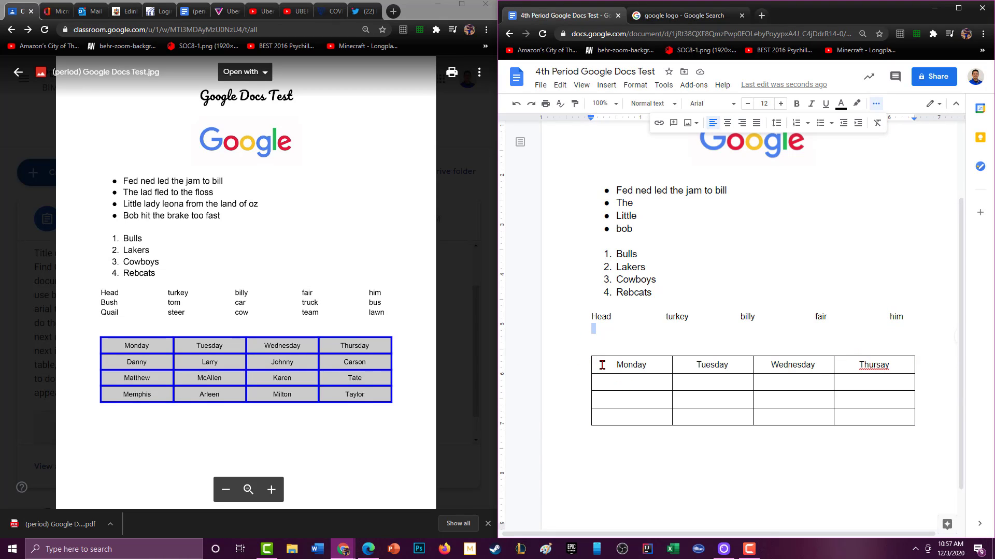
left_click_drag(601, 365, 937, 439)
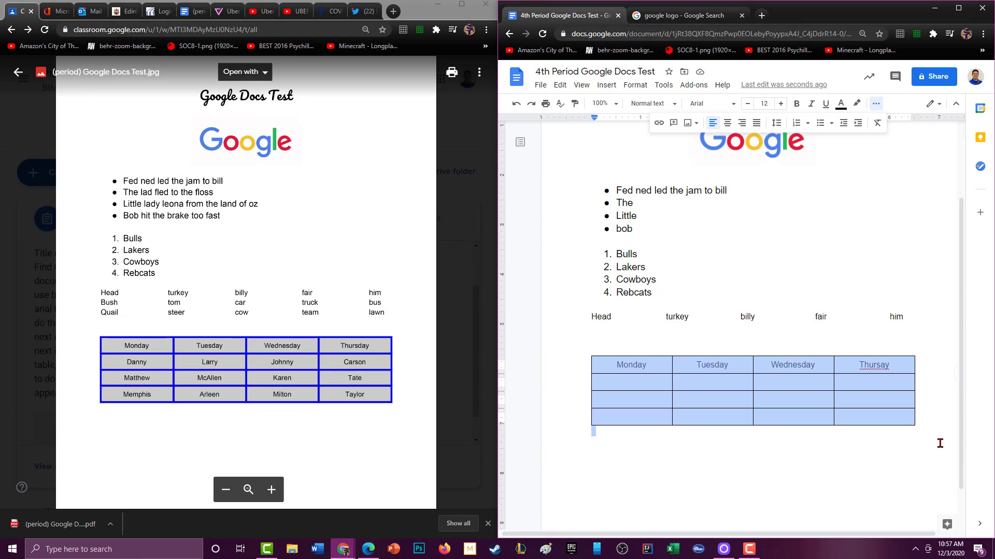
Check the cell background and border options from a single cell and with just the table's cells selected
left_click(797, 367)
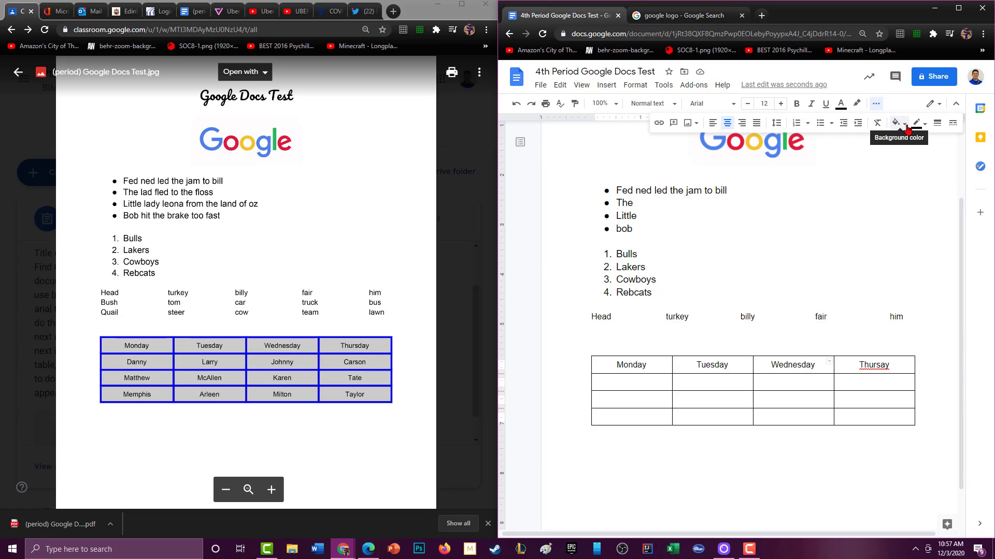
double_click(633, 395)
left_click_drag(610, 360, 898, 426)
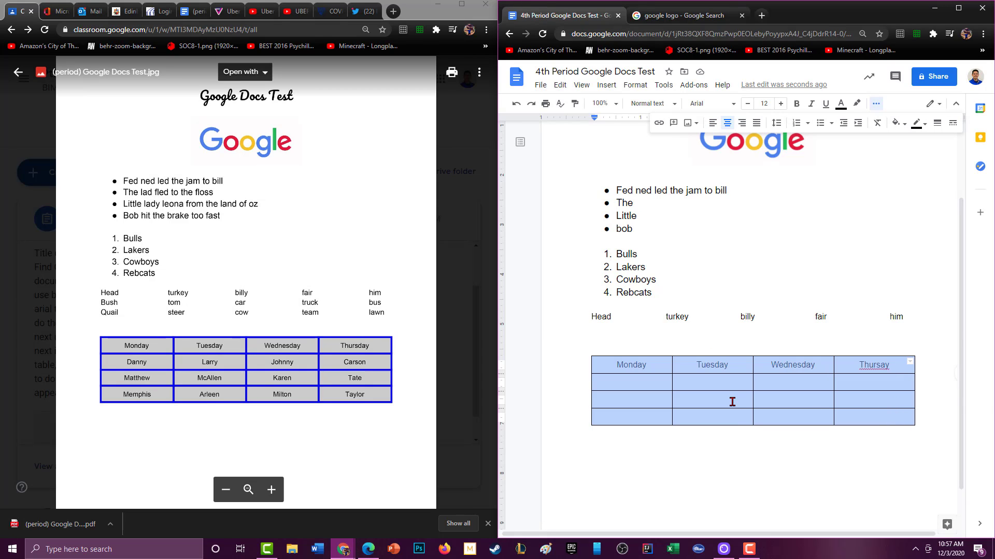
left_click(670, 345)
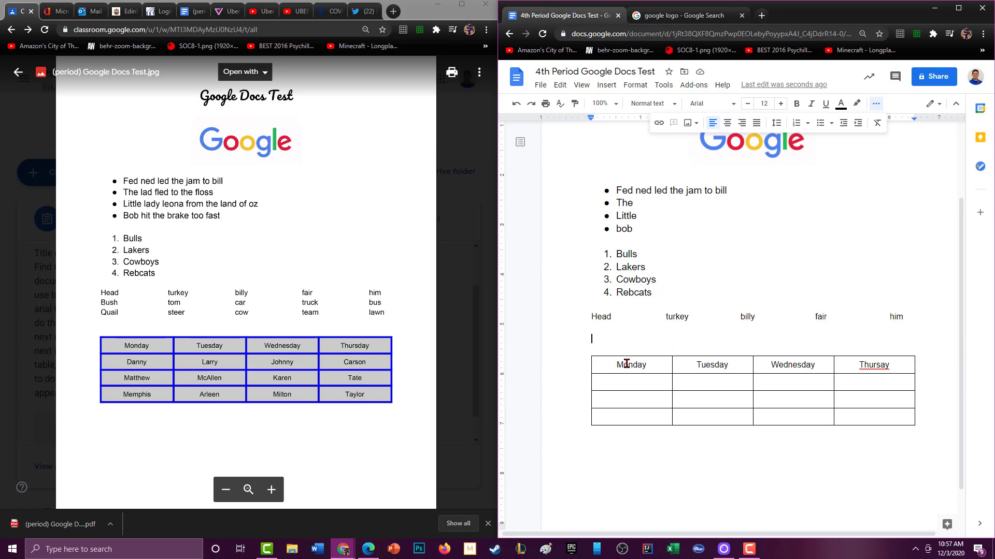
Give all cells of the table a light gray background and blue borders
left_click_drag(615, 364, 911, 415)
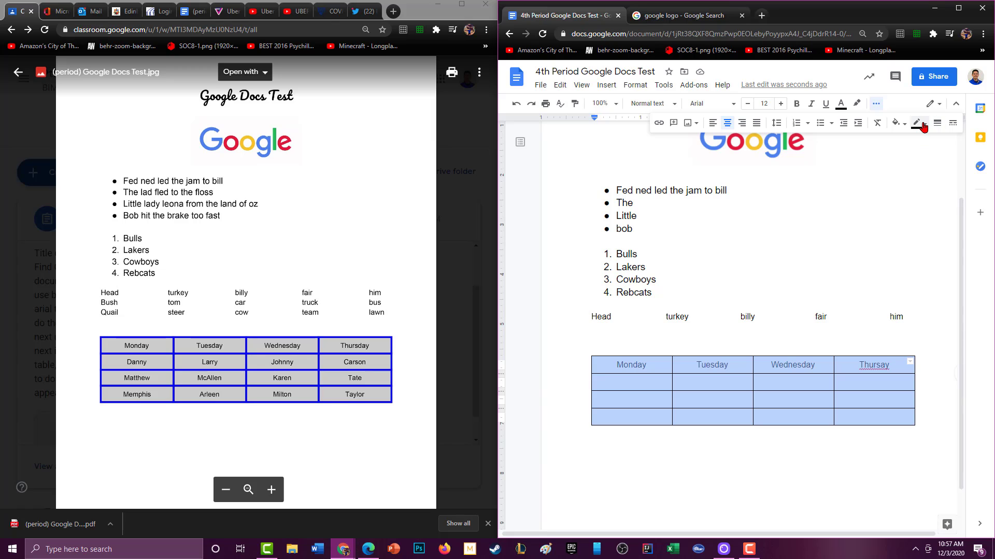
left_click(903, 124)
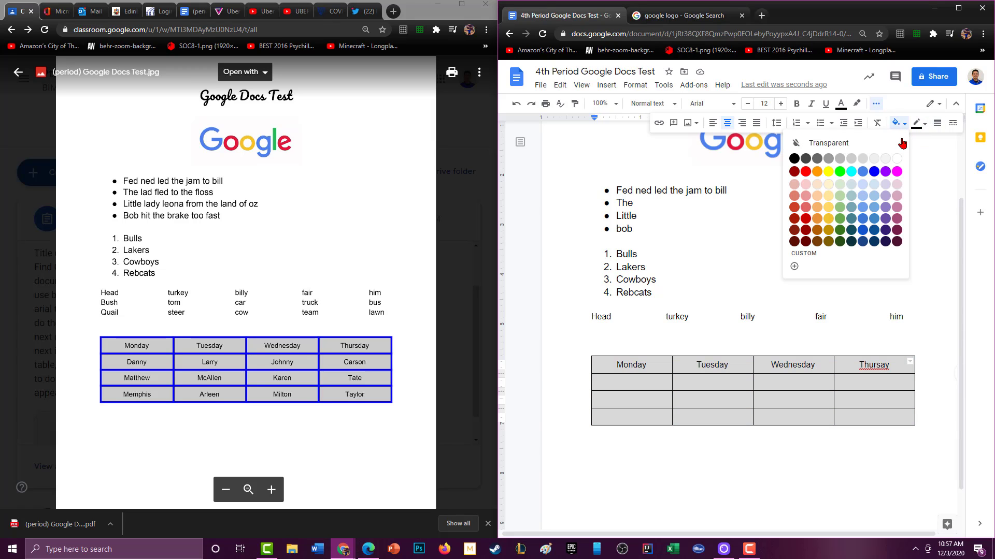
left_click(862, 159)
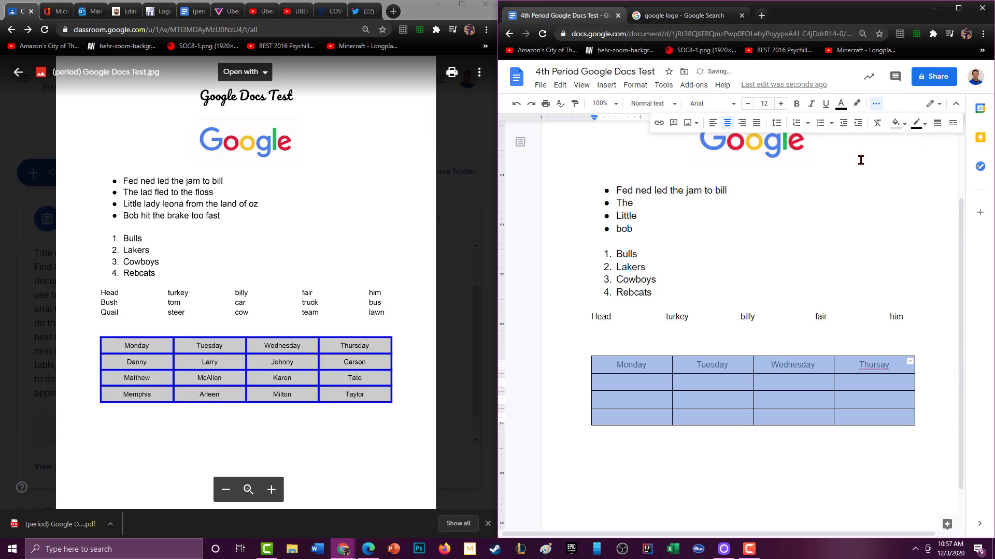
left_click(924, 125)
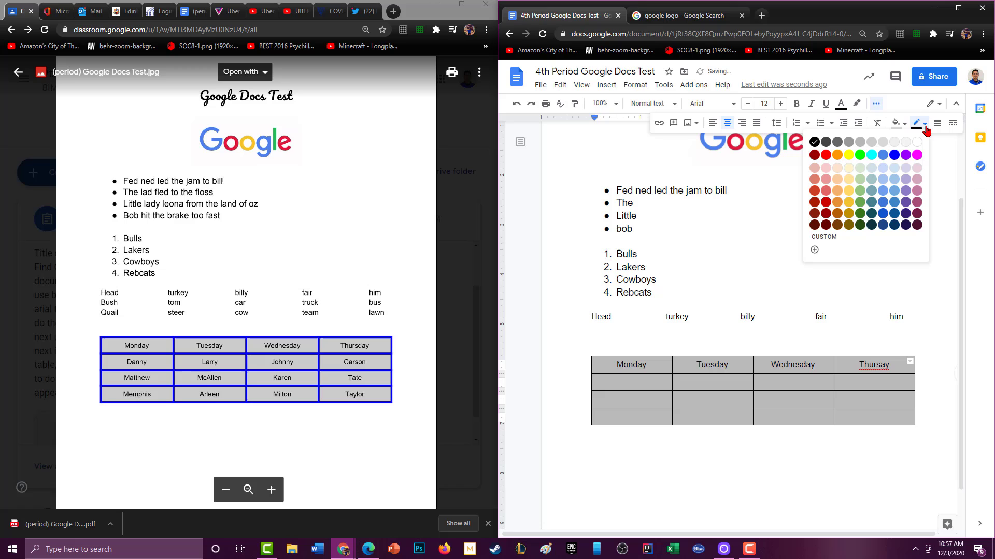
left_click(894, 160)
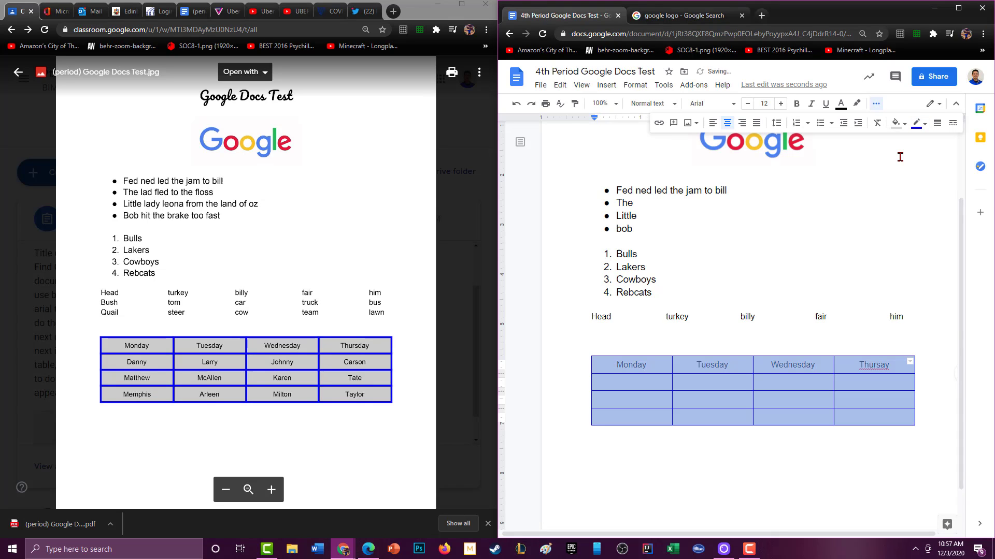
Set the border width of all the table's cells to 3 pt and correct the last column heading to "Thursday"
left_click(936, 123)
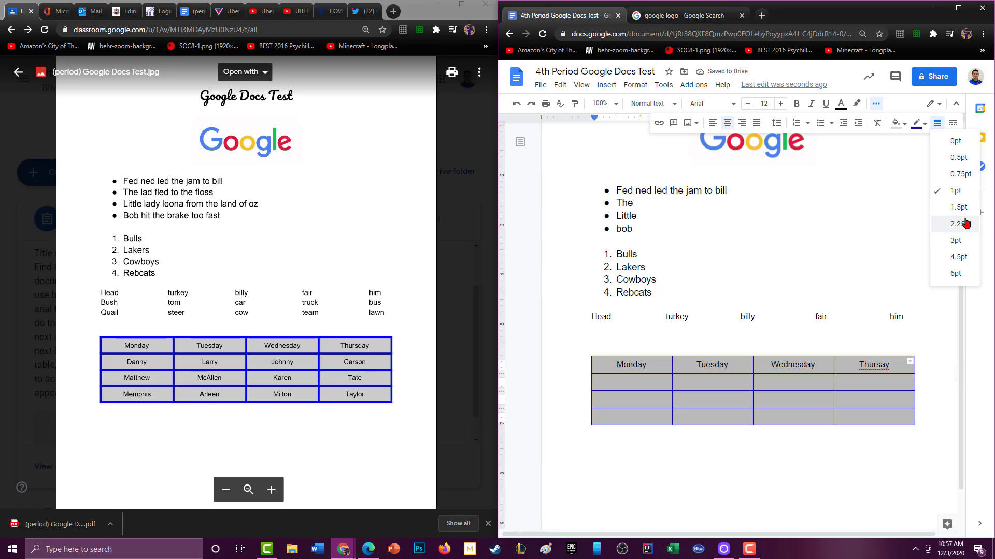
left_click(959, 245)
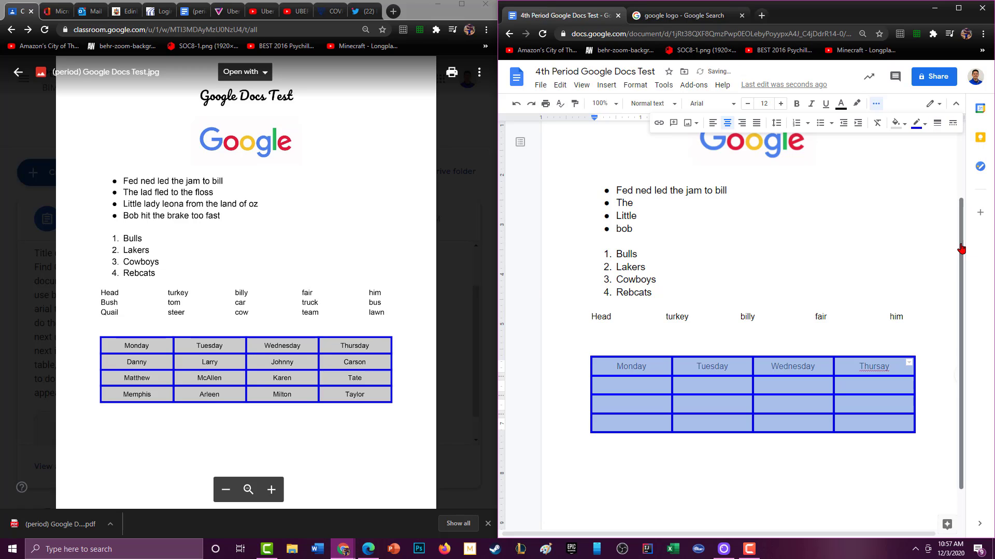
left_click(922, 364)
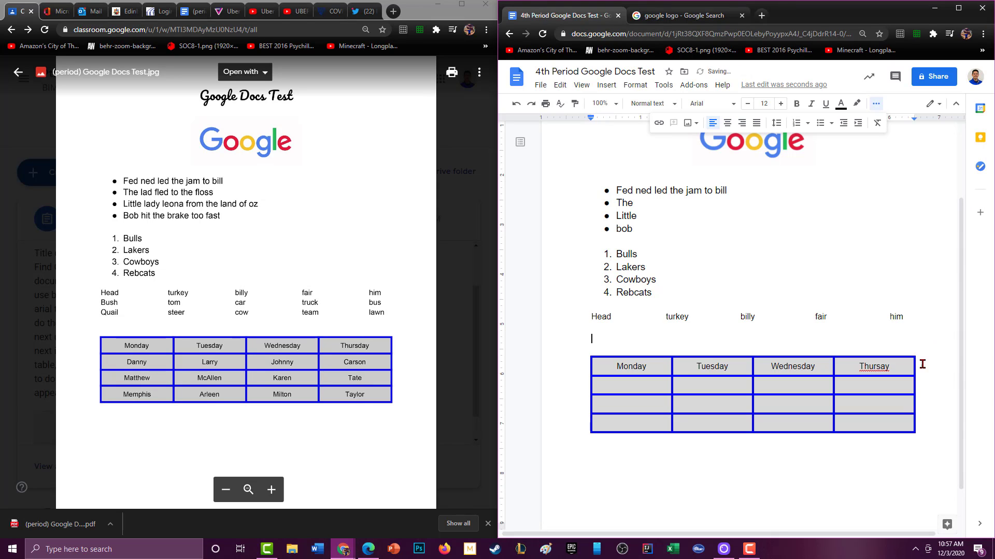
left_click(881, 367)
left_click(917, 389)
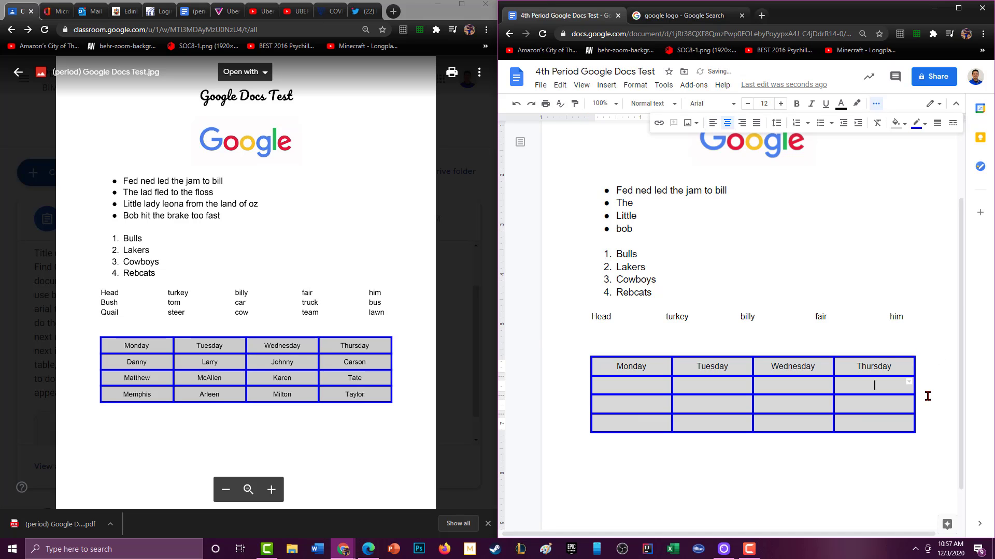
Return to the beginning of the finished document and open its sharing settings
scroll(814, 438, "down", 1)
scroll(819, 438, "up", 3)
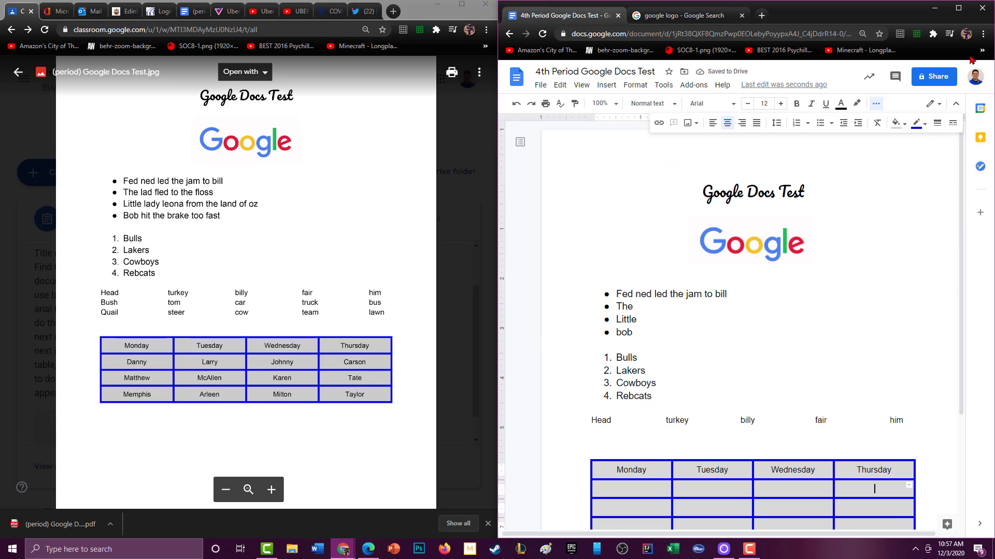
left_click(953, 76)
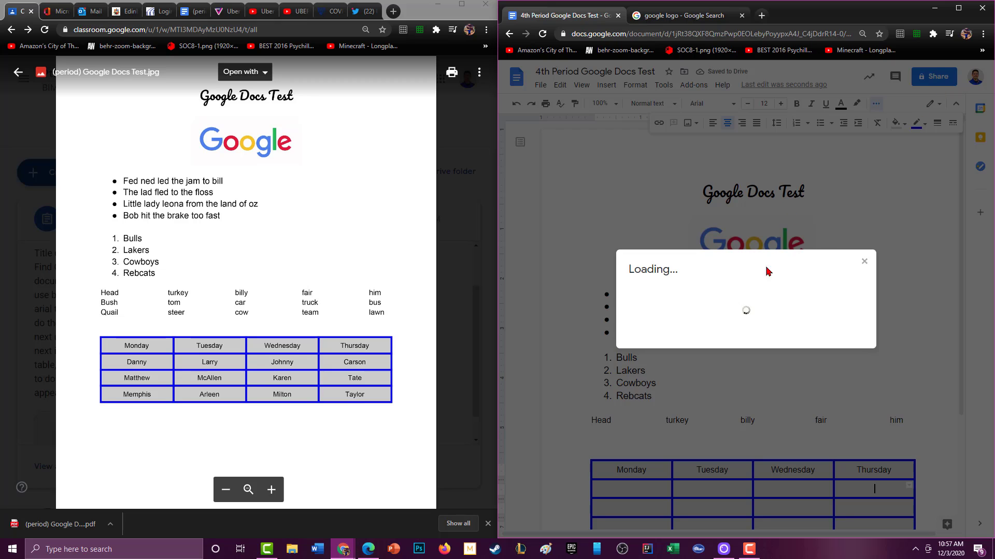